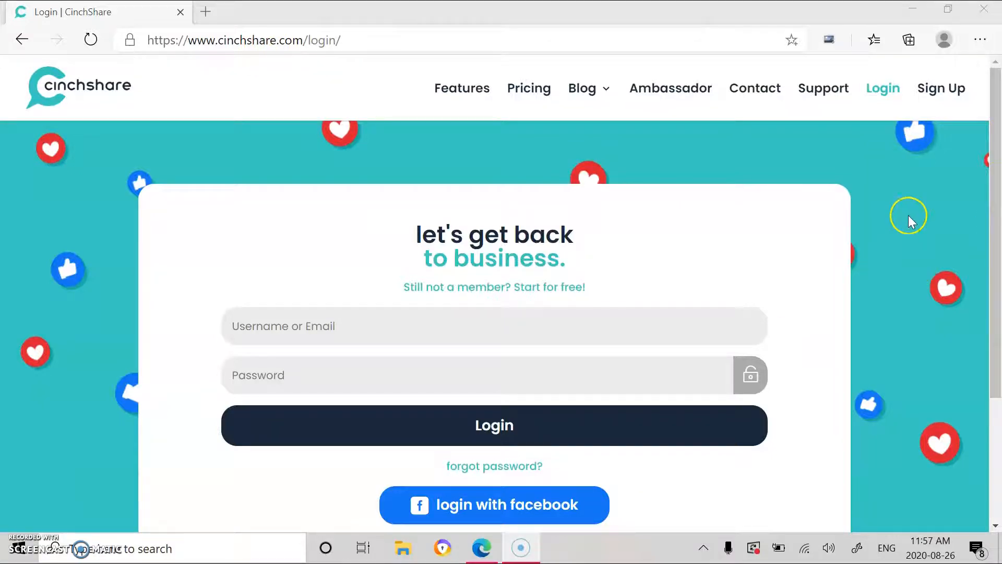
- Log in to CinchShare with the Facebook account
scroll(682, 214, down, 1)
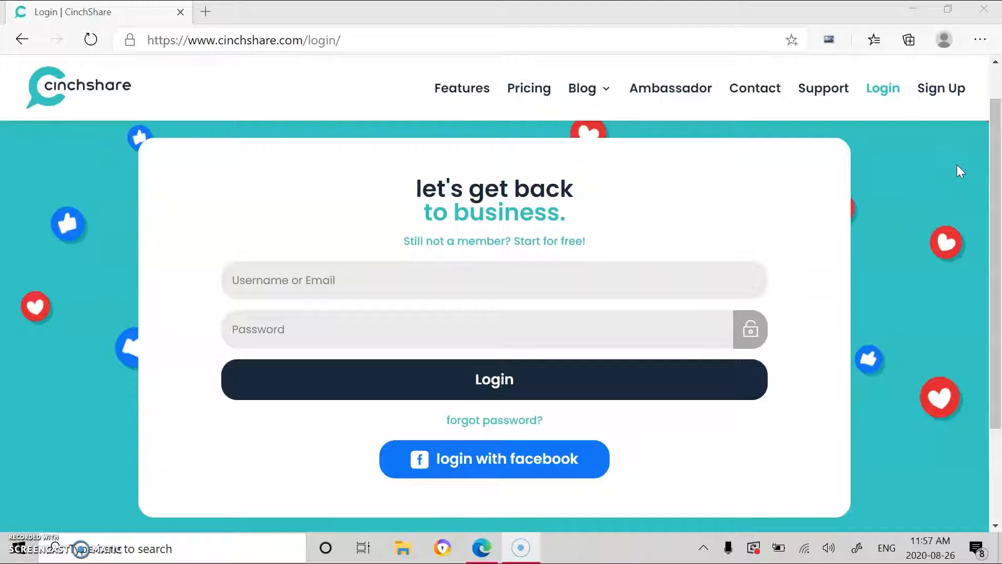
right_click(512, 469)
click(457, 461)
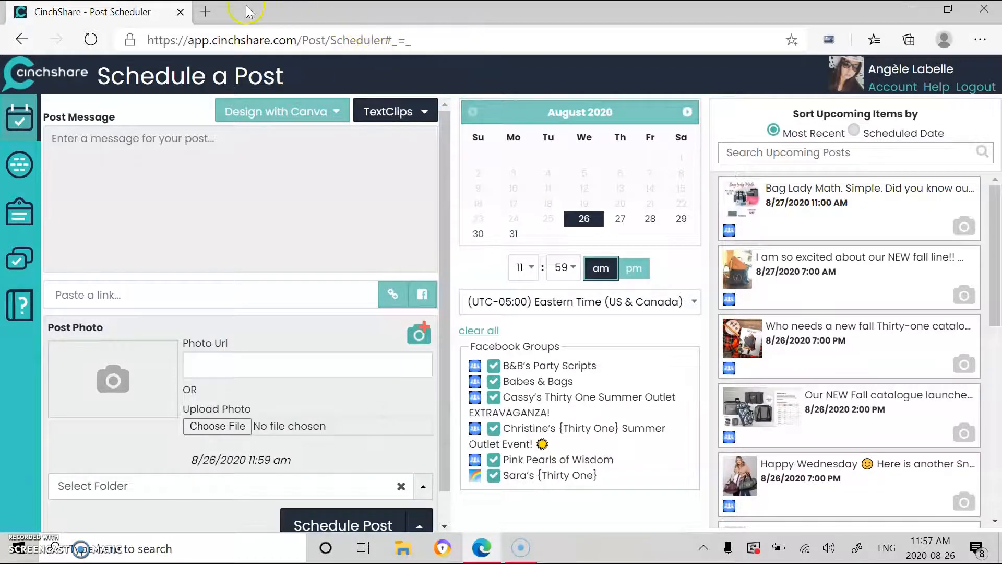
- Open Facebook in a new browser tab and go to the Babes & Bags group from the recent searches
click(208, 7)
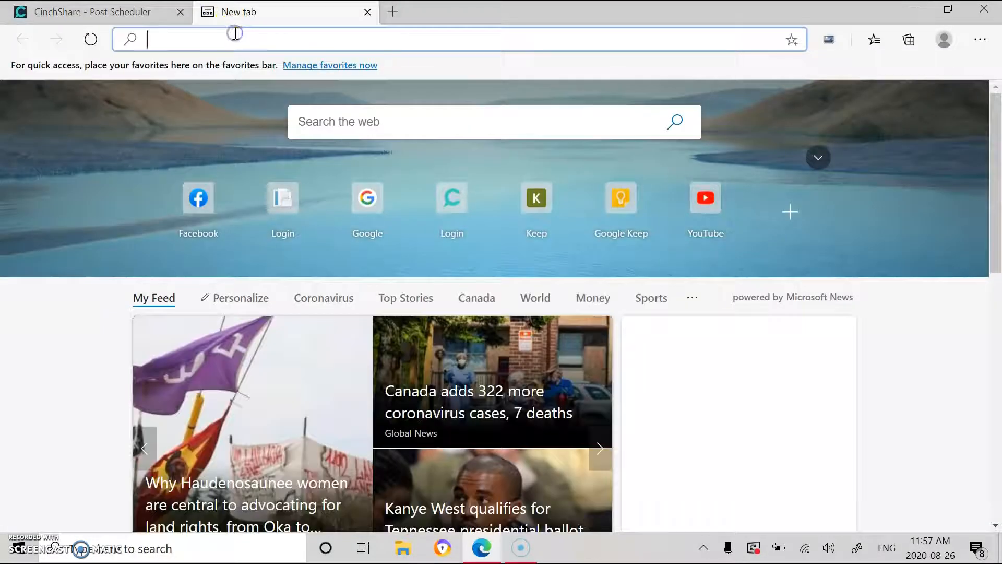
text(faceb)
key(Return)
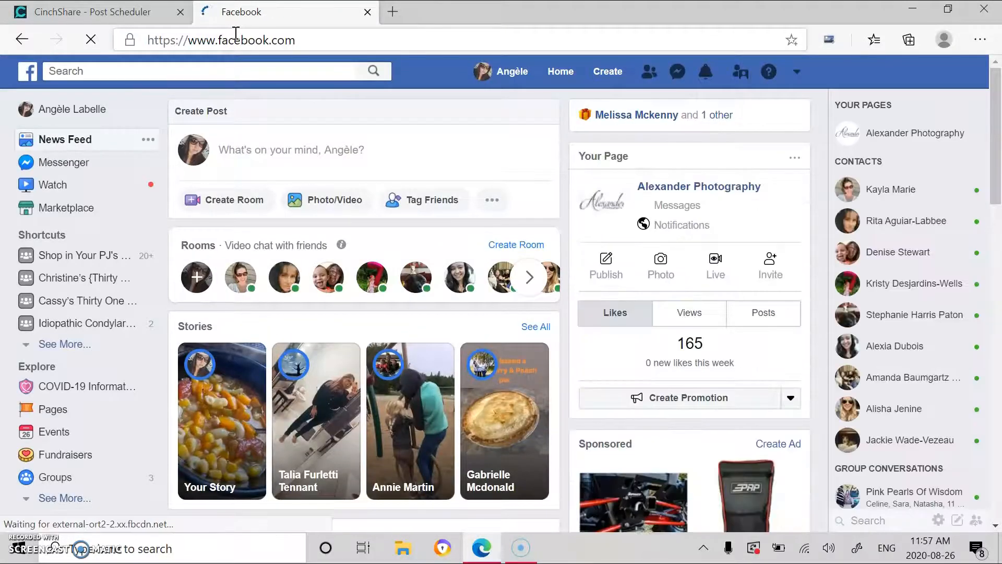
click(180, 64)
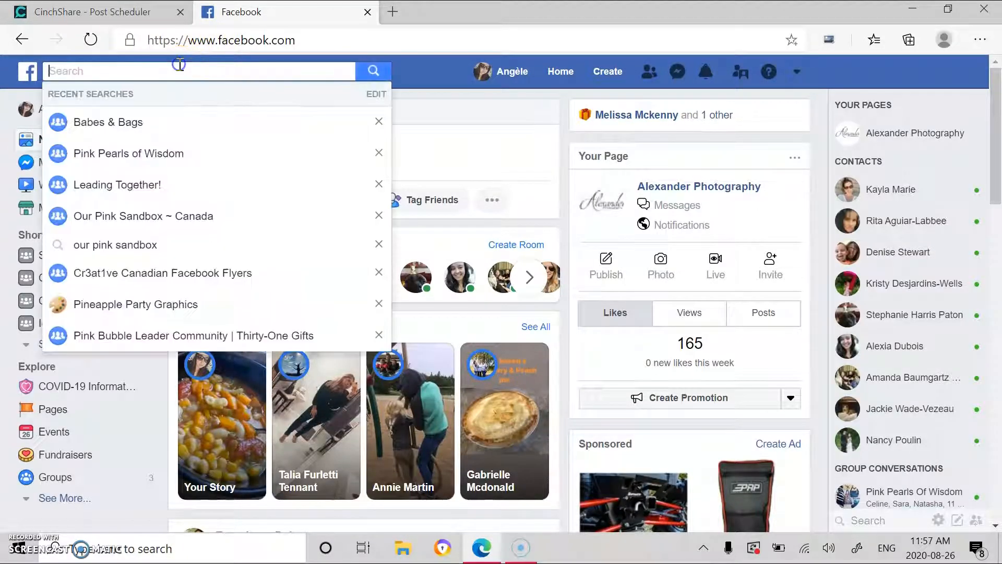
click(129, 123)
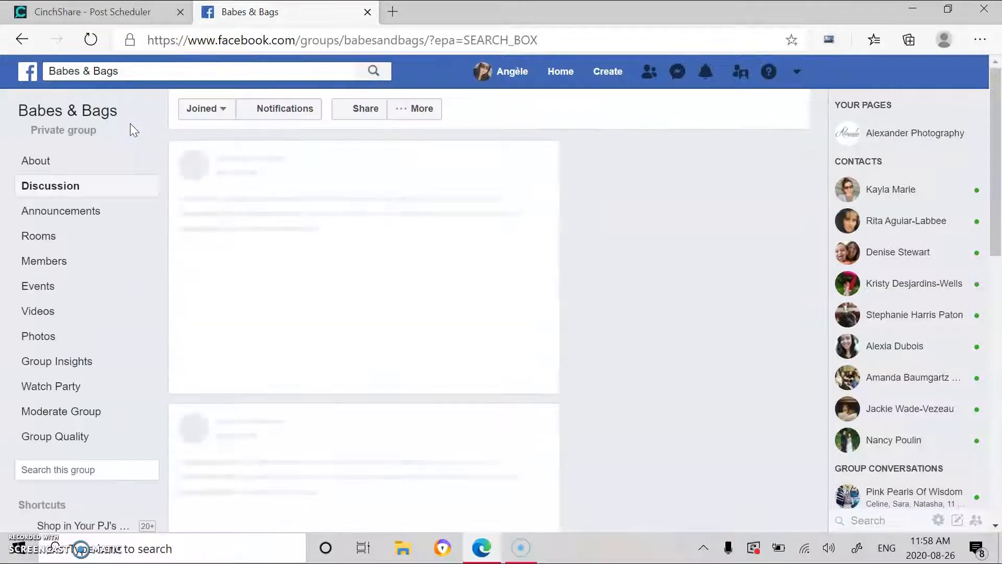
- Open the group settings of Babes & Bags for editing
scroll(575, 255, down, 2)
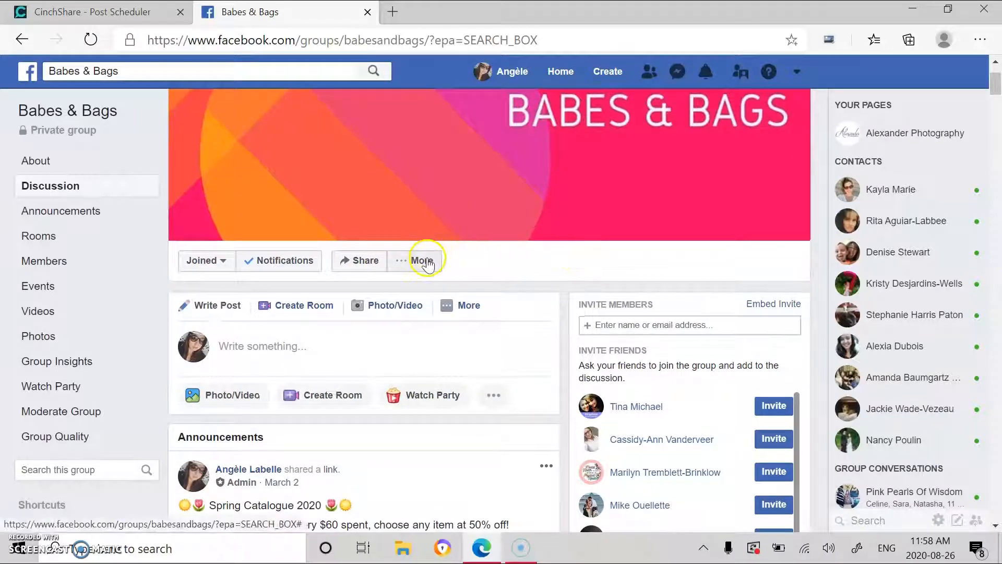
click(425, 262)
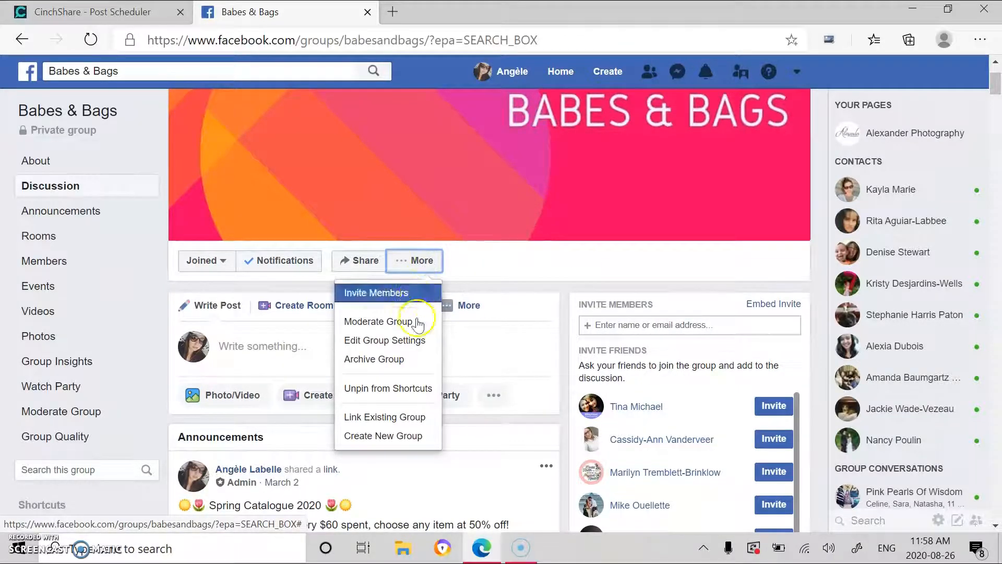
click(414, 349)
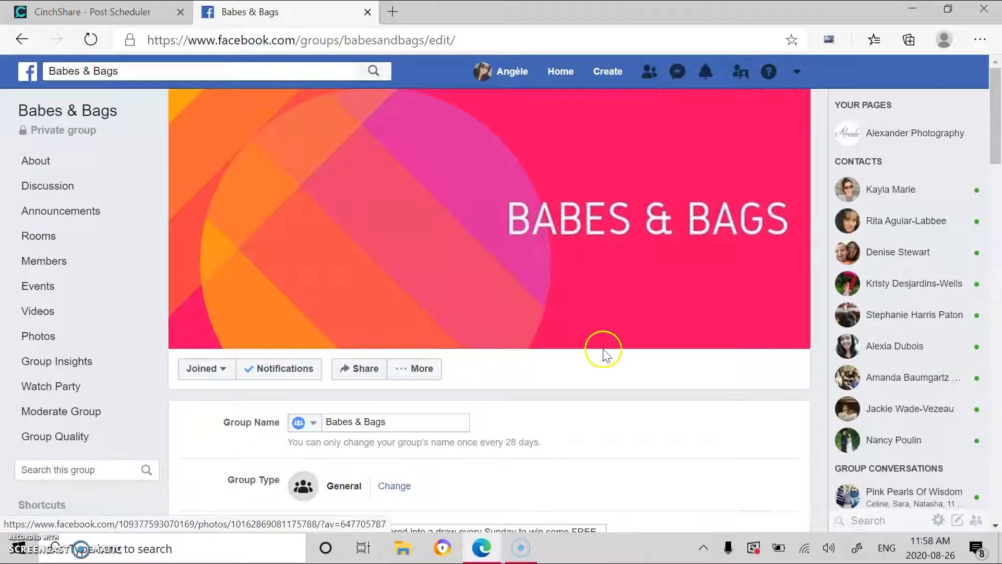
- Check the group's Apps section for CinchShare, and save the group settings
scroll(603, 351, down, 10)
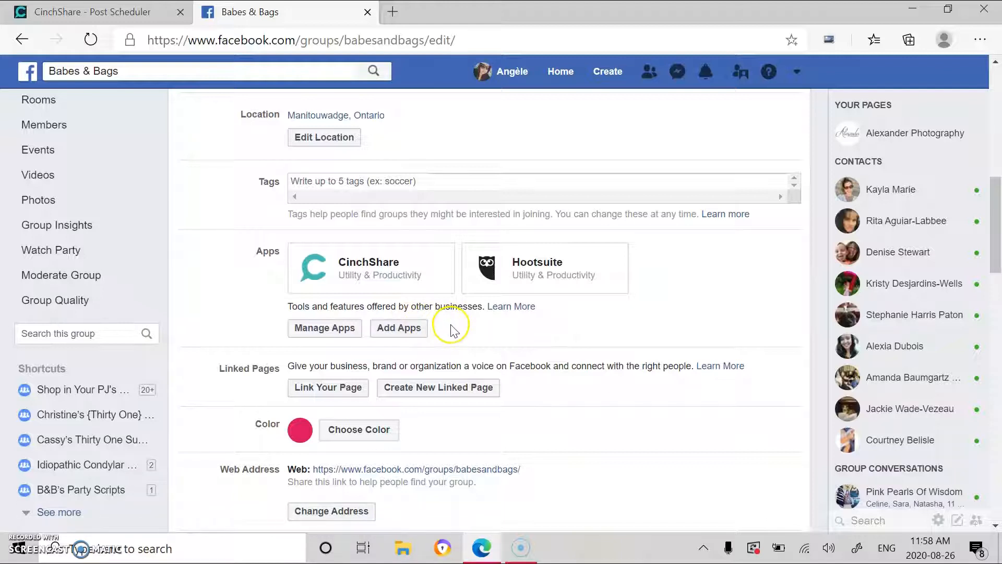
scroll(453, 330, down, 3)
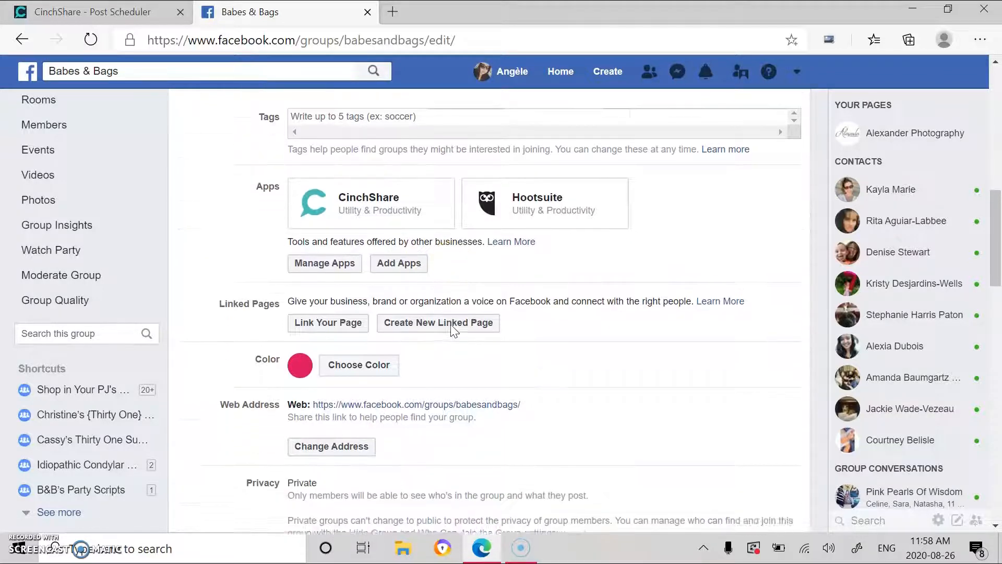
scroll(452, 330, down, 15)
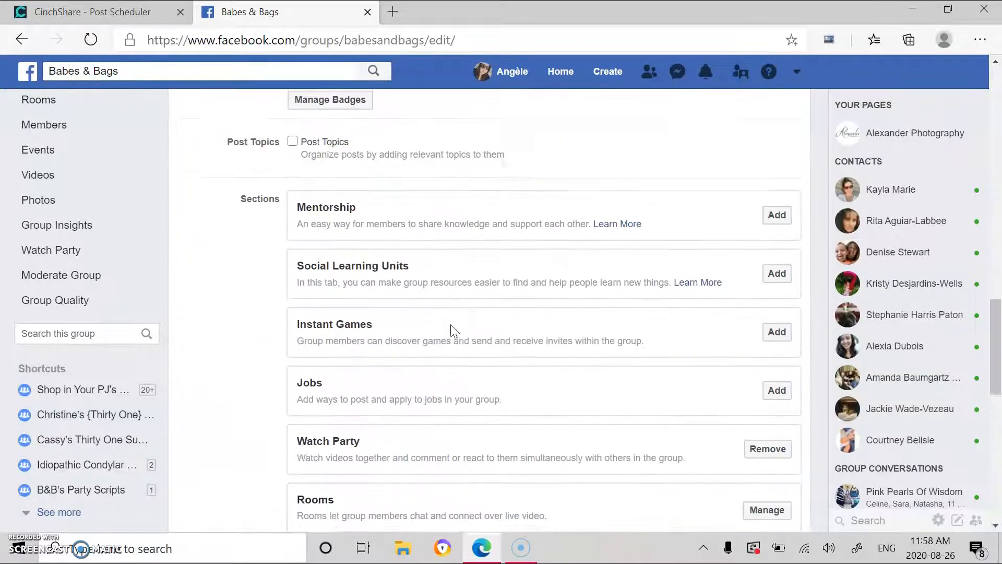
scroll(452, 325, down, 5)
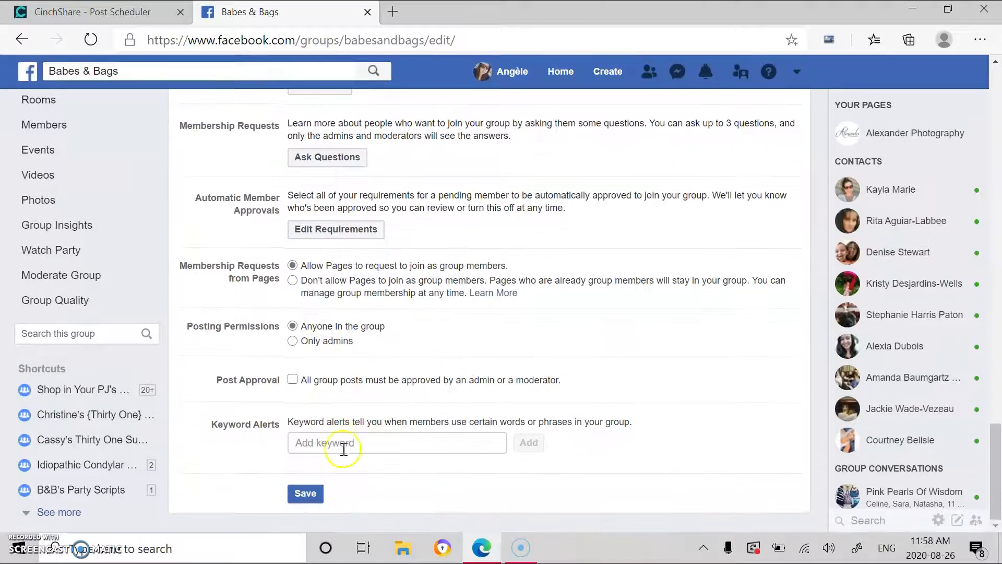
click(306, 493)
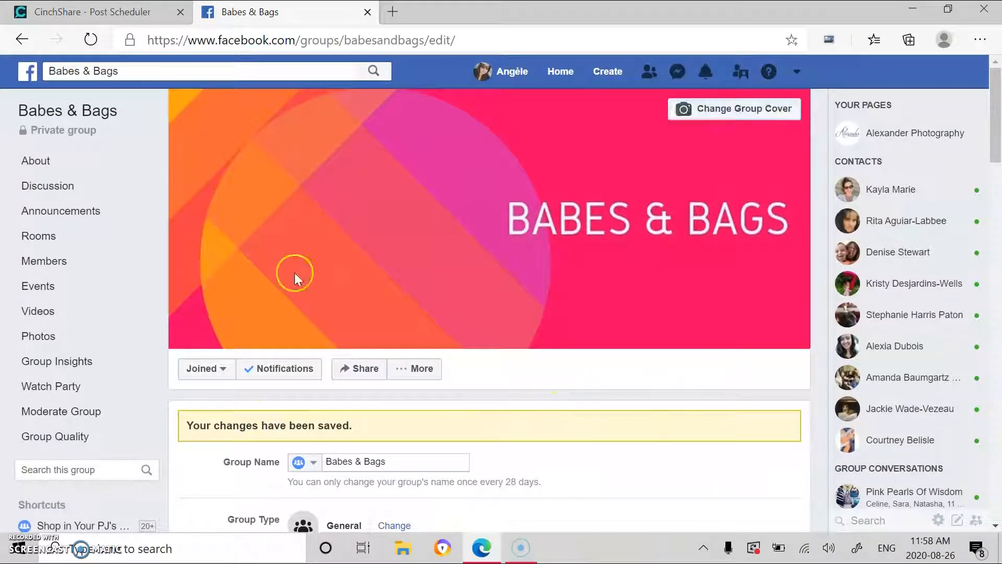
- Close Facebook, return to CinchShare and refresh the Facebook list in My Networks
click(367, 11)
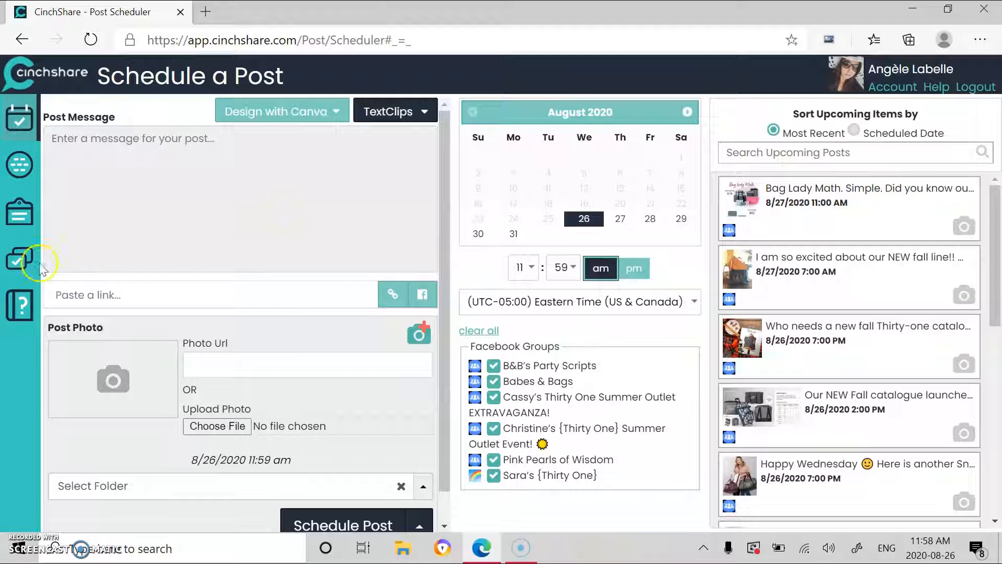
click(20, 166)
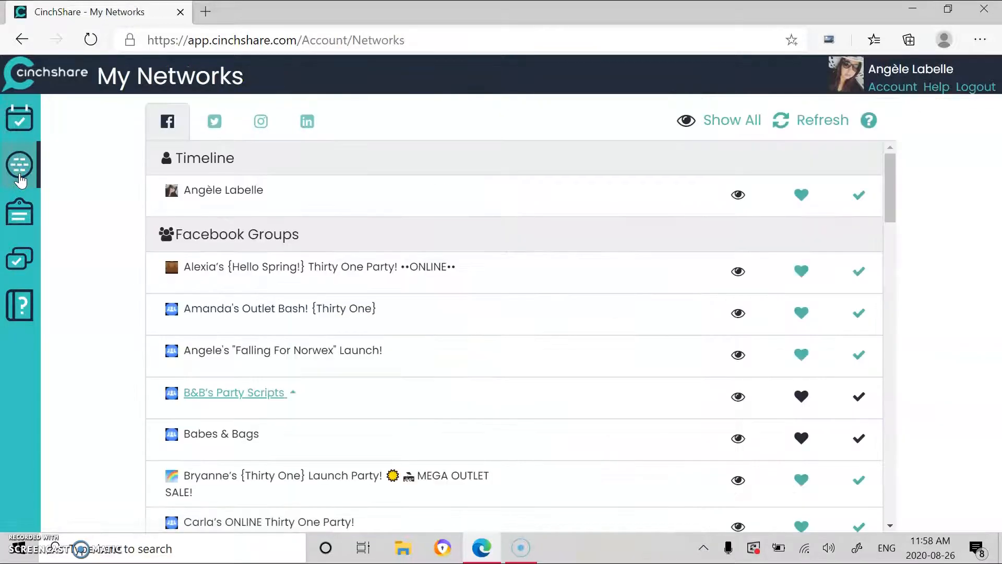
click(784, 125)
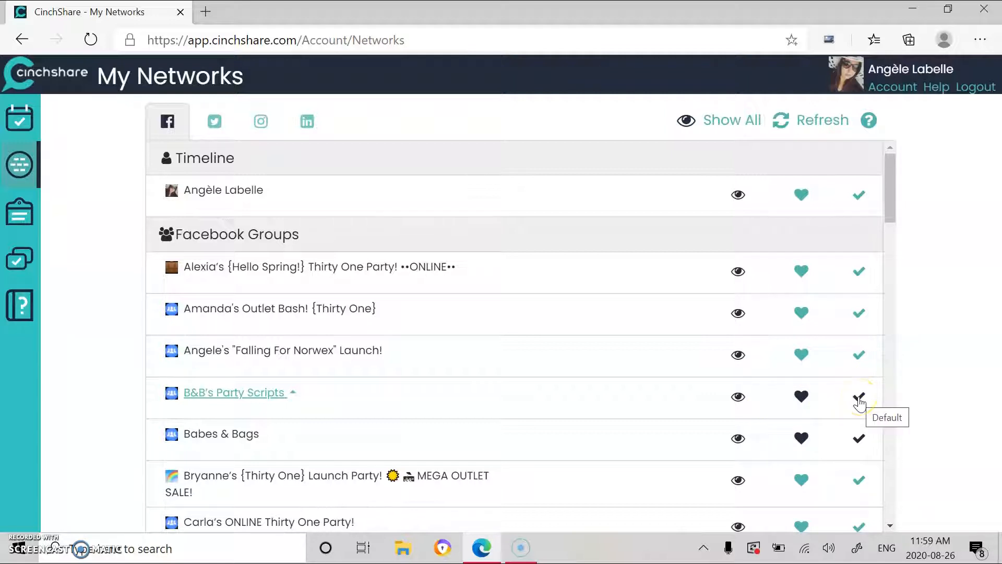
- Remove the Thirty One Summer Outlet EXTRAVAGANZA! group from the favorite networks
scroll(857, 405, down, 1)
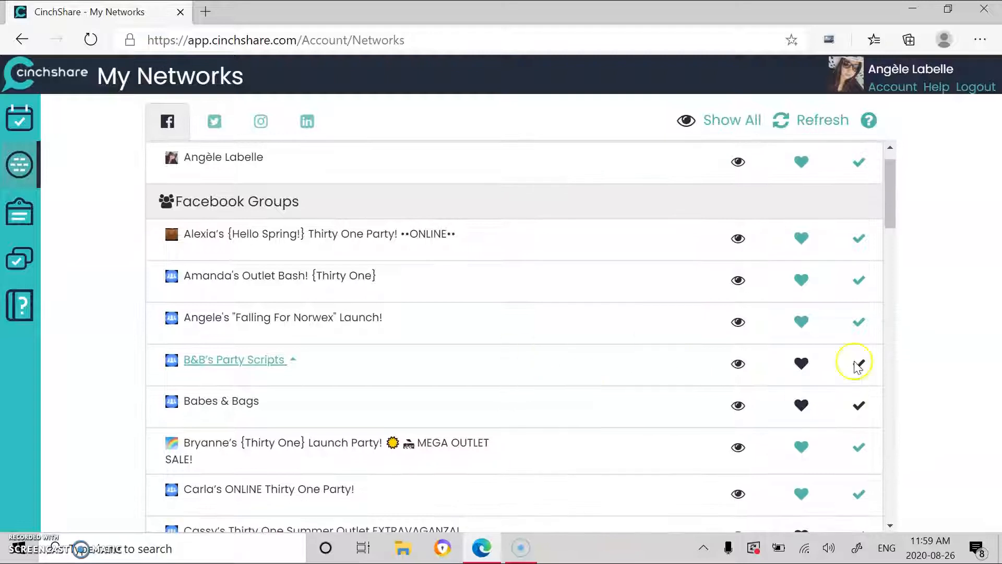
scroll(816, 405, down, 3)
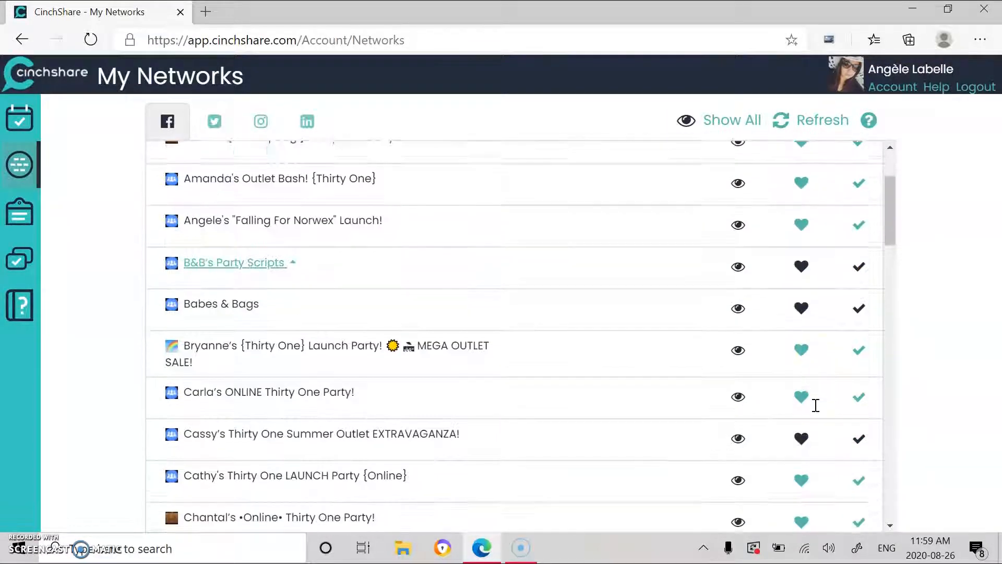
scroll(816, 405, down, 1)
click(791, 410)
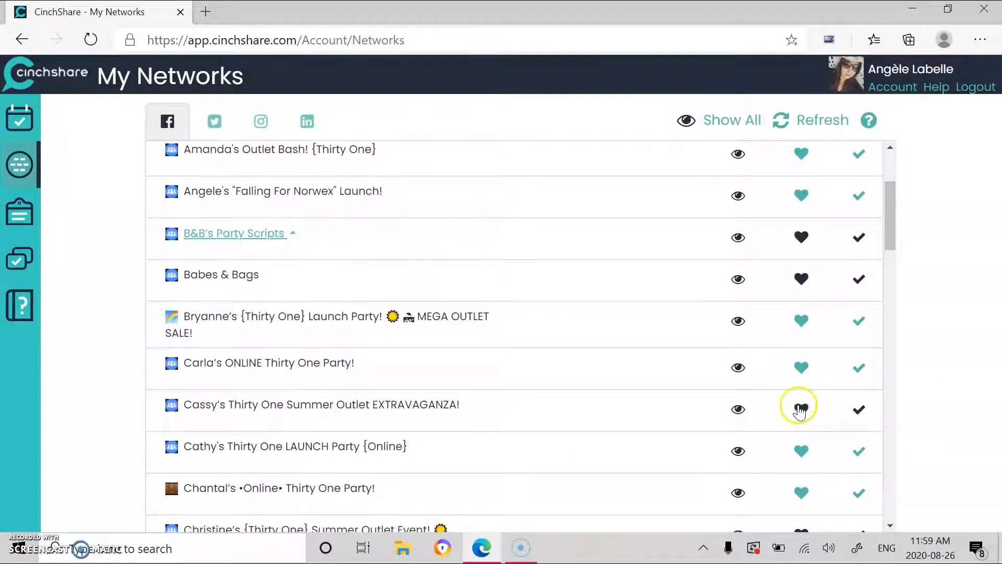
right_click(800, 411)
click(807, 413)
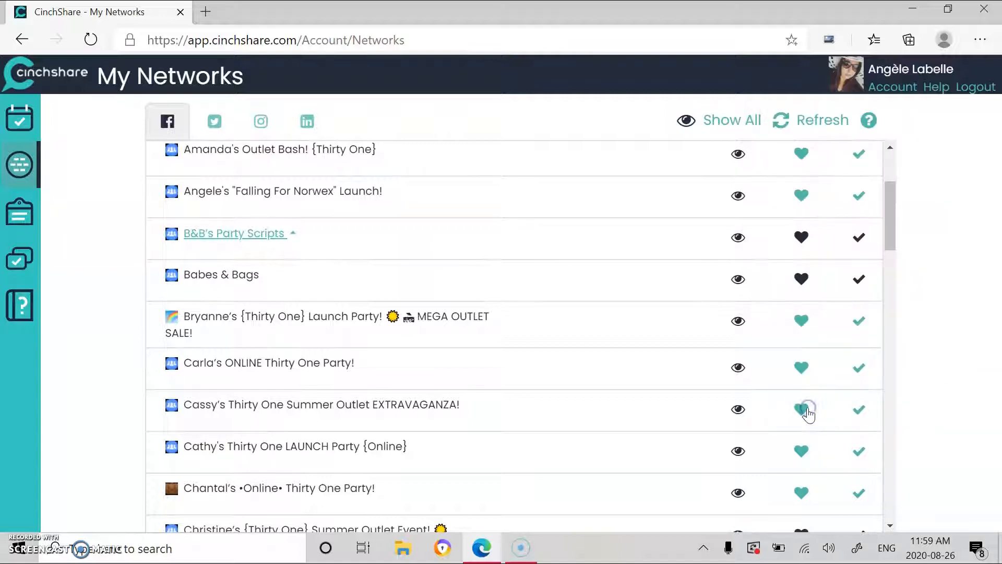
- Unfavorite the {Thirty One} Summer Outlet Event! group and the {Thirty One} group listed just above Spring Facebook parties
scroll(832, 380, down, 3)
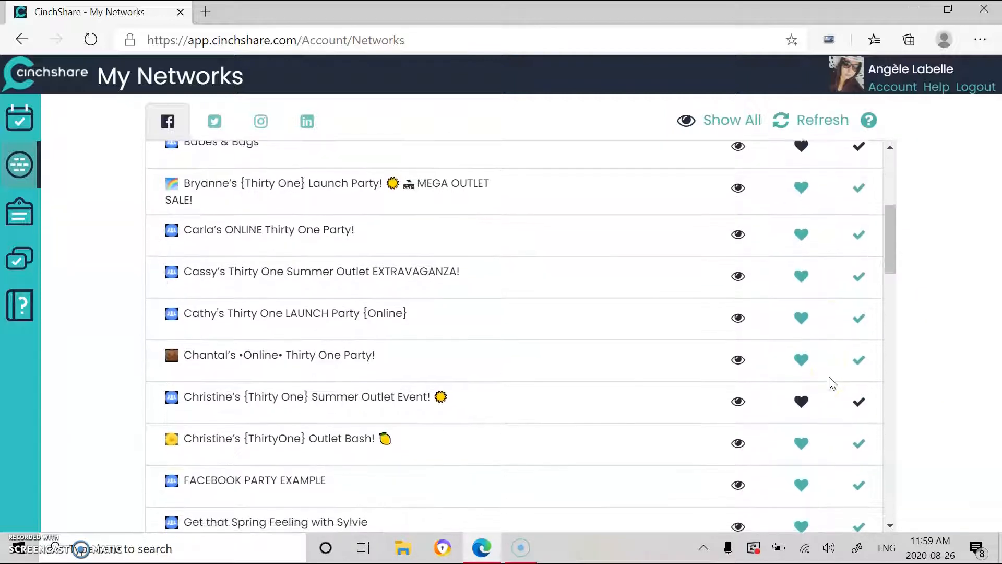
click(802, 401)
scroll(801, 410, down, 15)
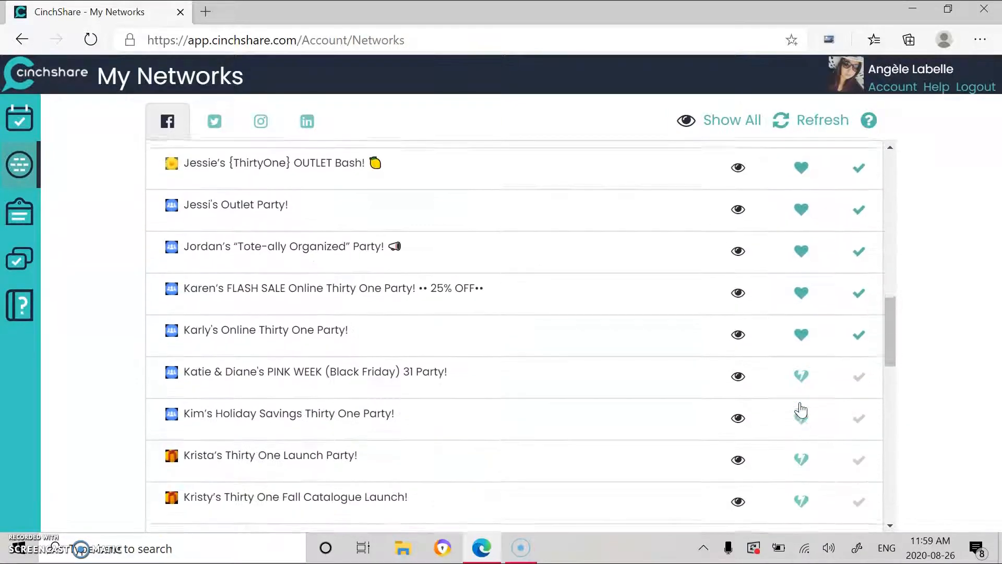
scroll(801, 410, down, 7)
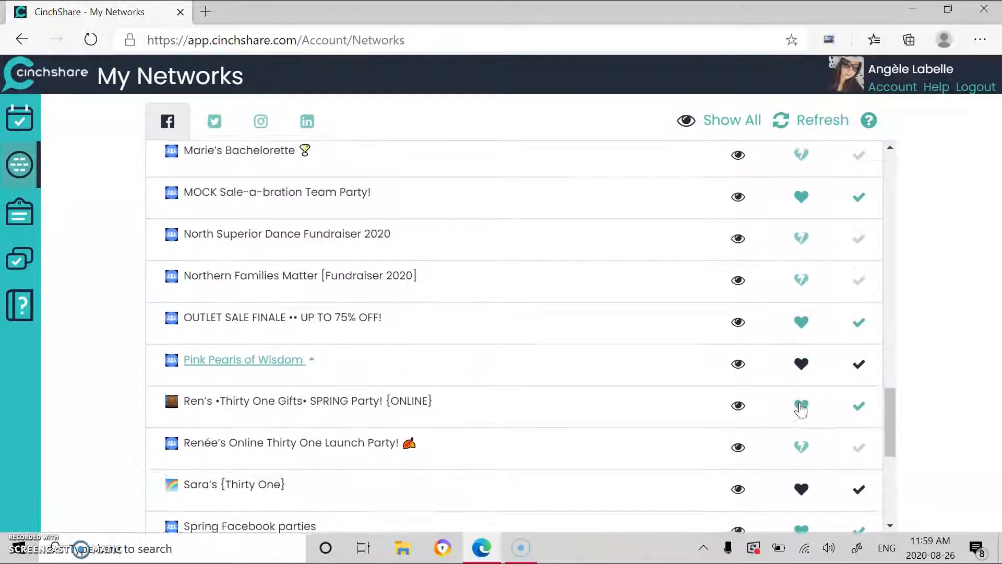
click(800, 385)
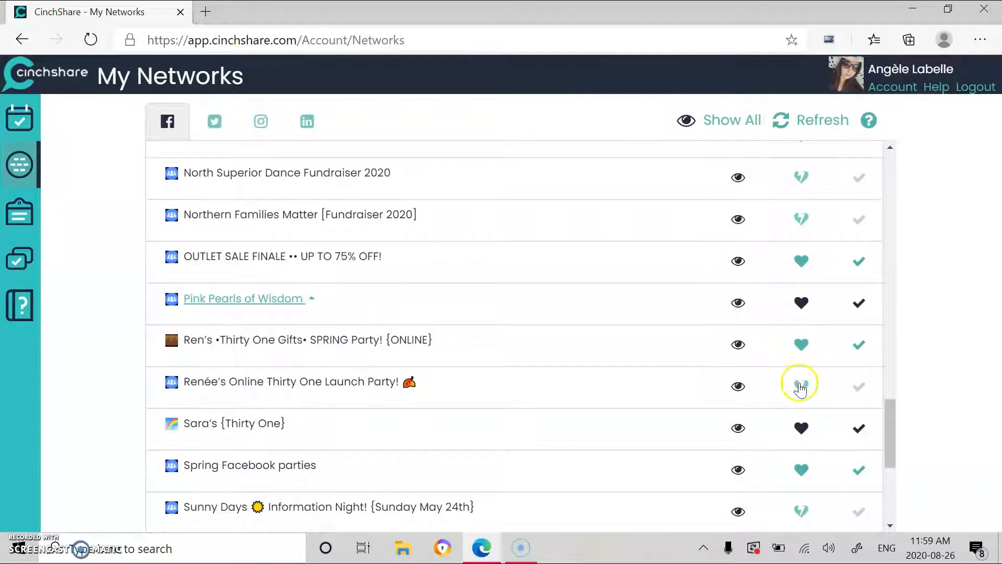
click(801, 424)
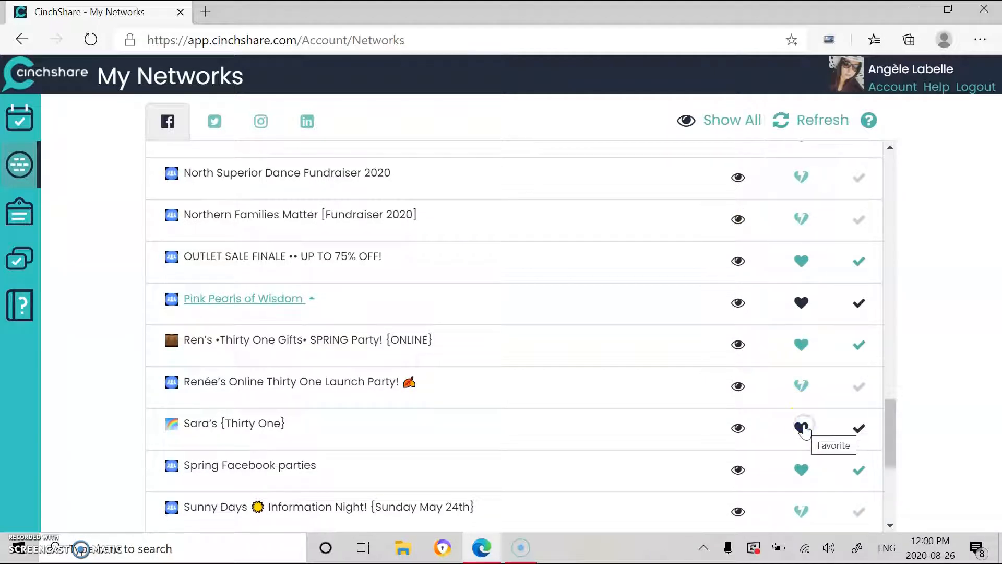
scroll(803, 427, down, 4)
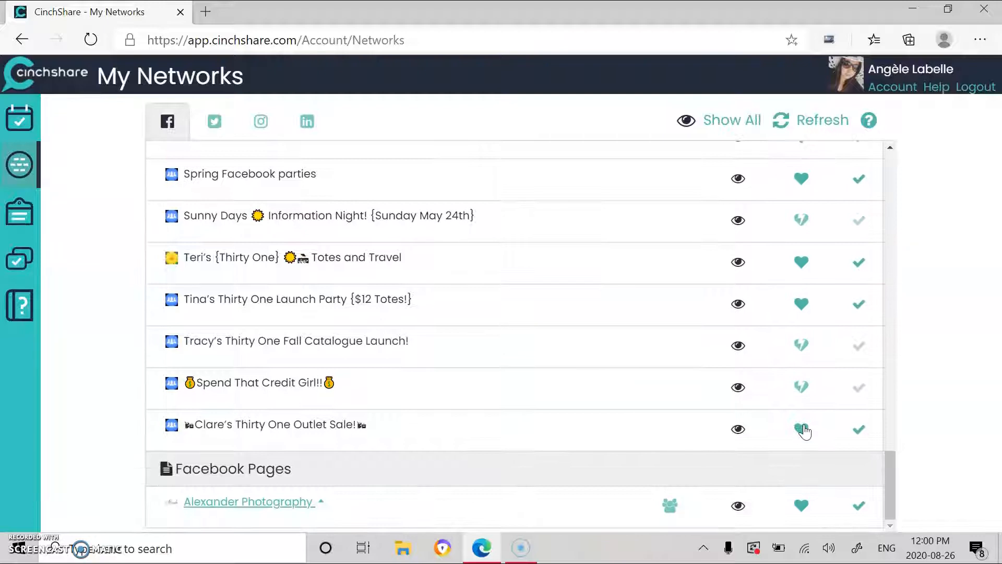
scroll(538, 191, up, 2)
scroll(541, 194, up, 15)
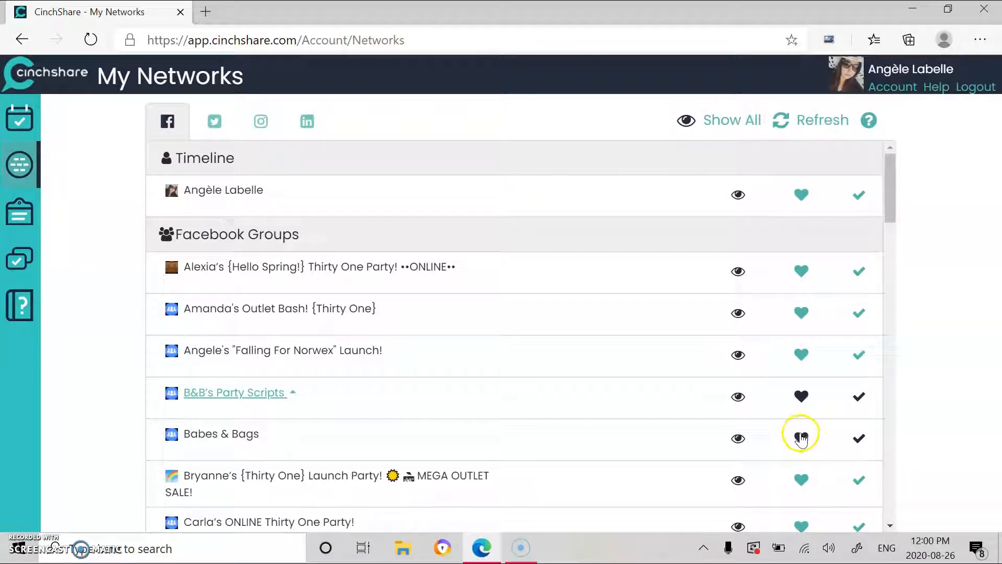
- In the post scheduler, select only the Babes & Bags group and set the post for August 27, 2020 with the hour at 8
click(19, 117)
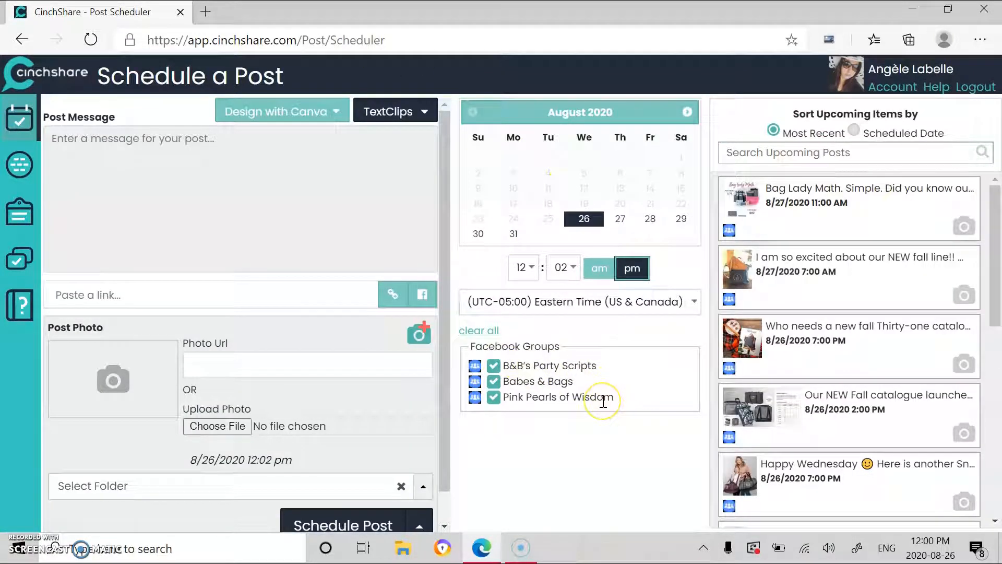
click(487, 332)
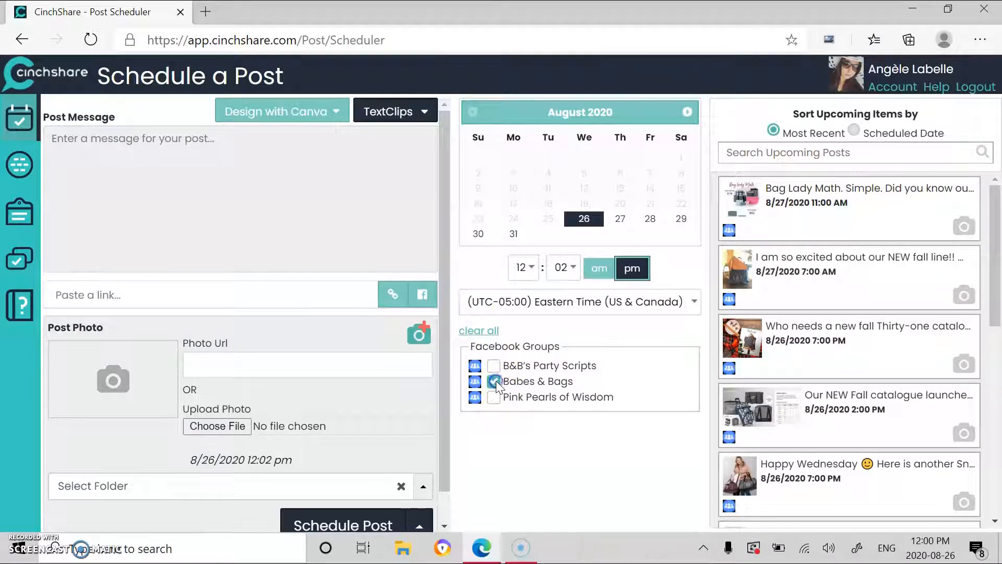
click(622, 226)
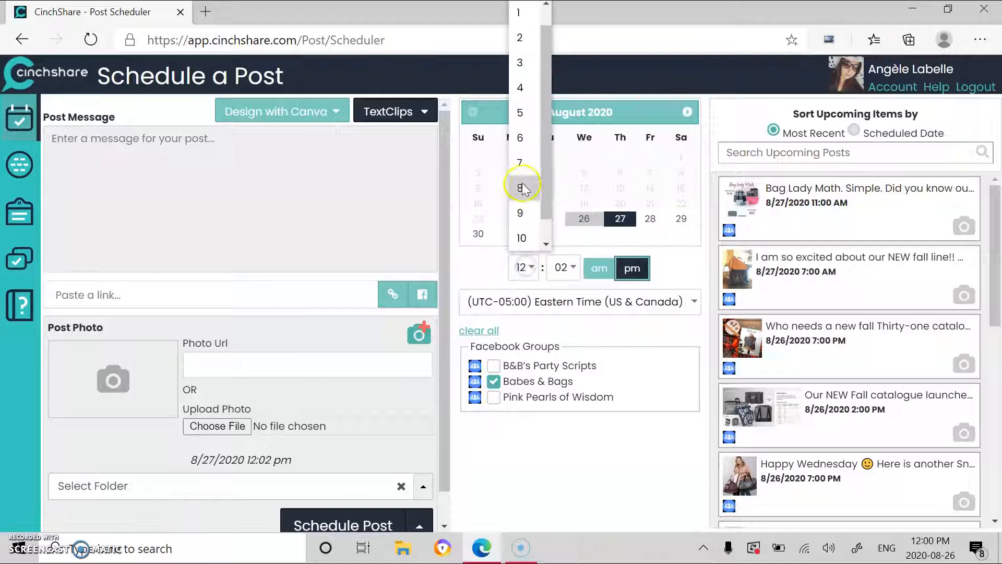
click(521, 188)
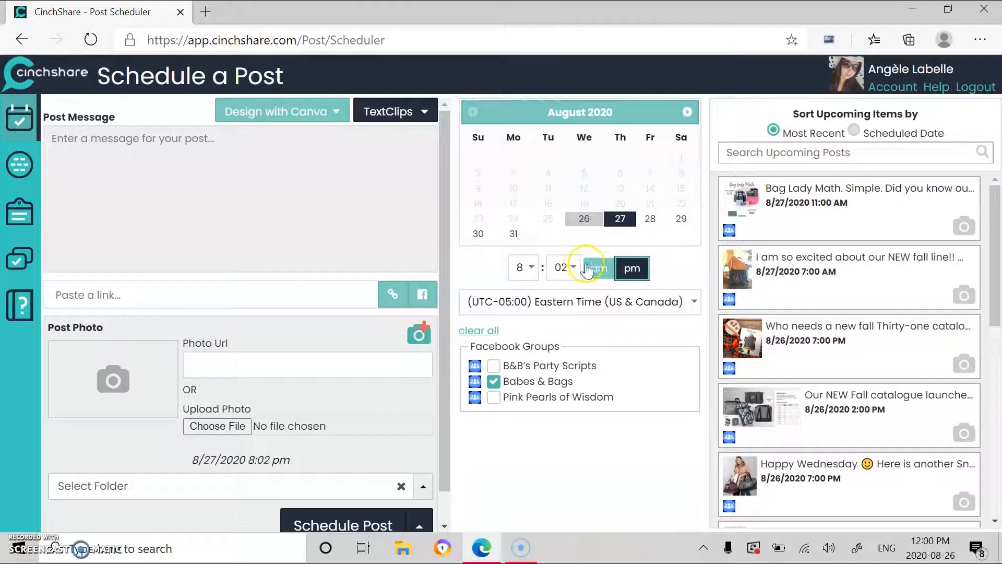
- Write the post message "Hey ladiies, have you seen the new catalogue yet?? It's quite amazing!! Check it out here --- issuucatalogue.com"
click(240, 135)
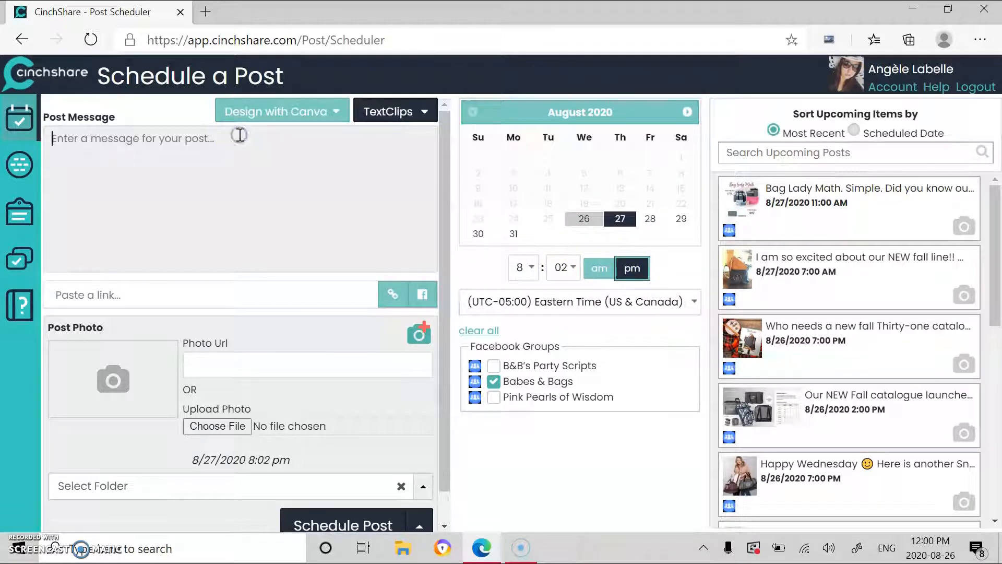
text(Hey)
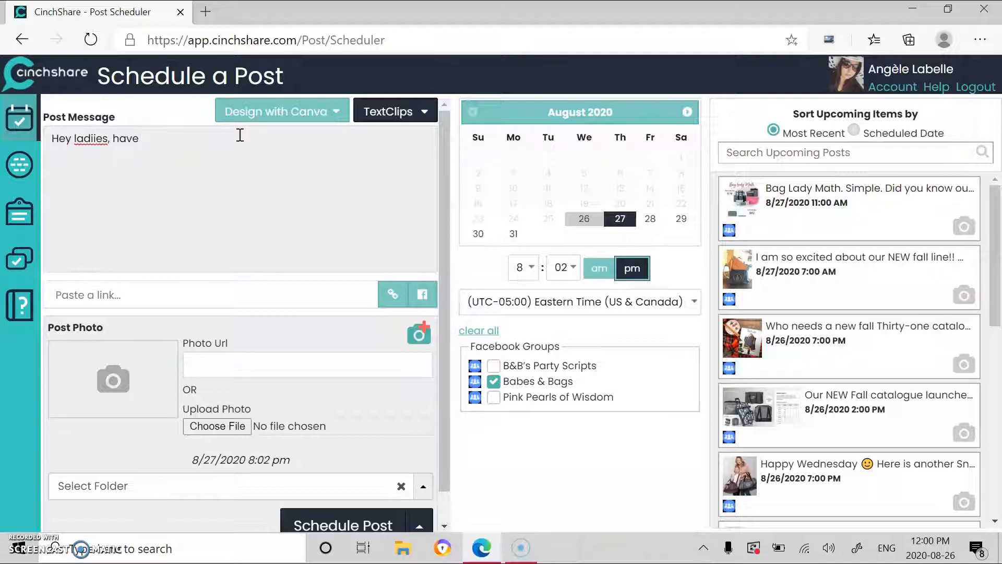
text(ladiies, have you seen the new catalogue yet?? It)
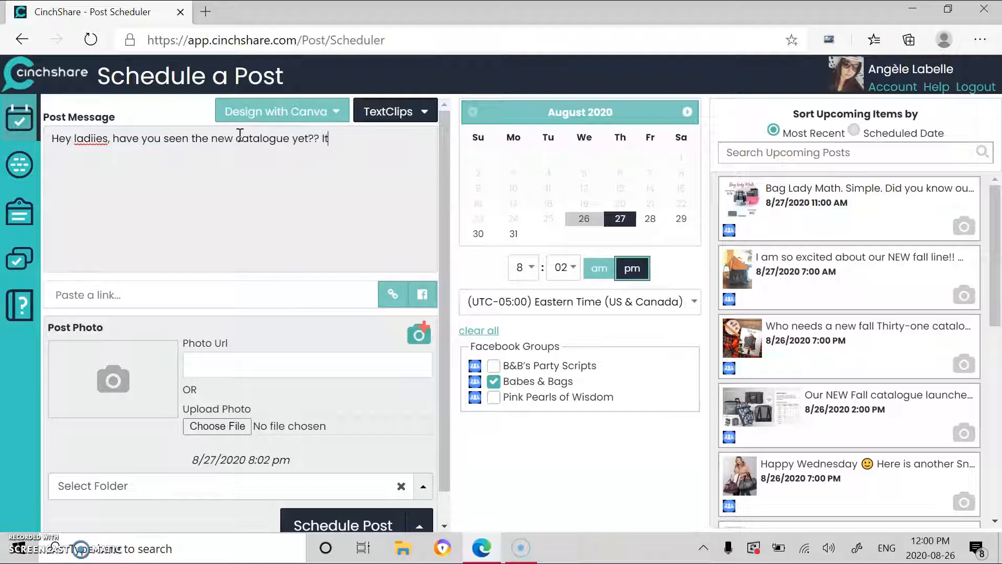
text(main)
text(ing)
text(Check it out here --- issuu)
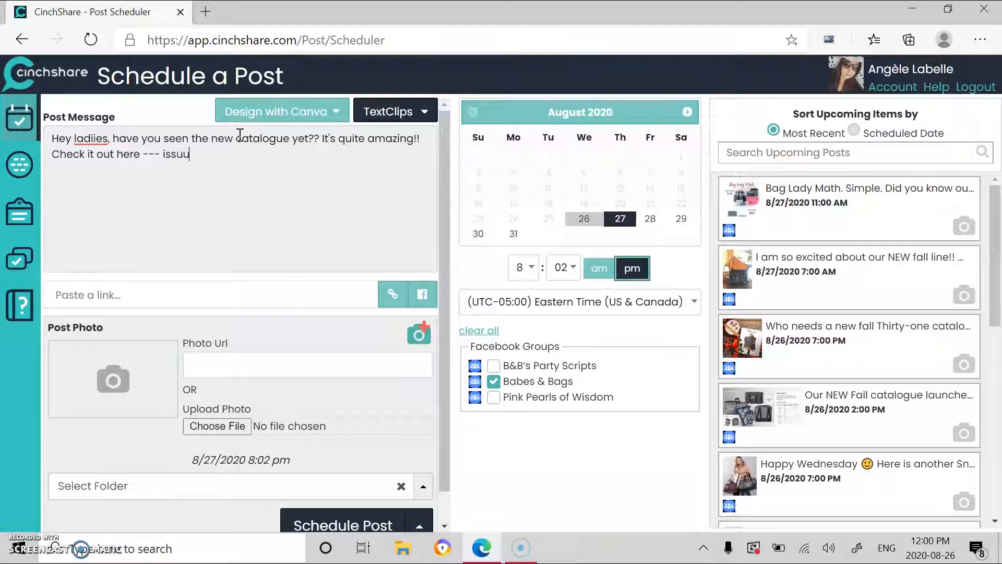
text(ogue)
key(BackSpace)
key(BackSpace)
key(BackSpace)
key(BackSpace)
key(BackSpace)
key(BackSpace)
key(BackSpace)
key(BackSpace)
key(BackSpace)
text(catalogue.com)
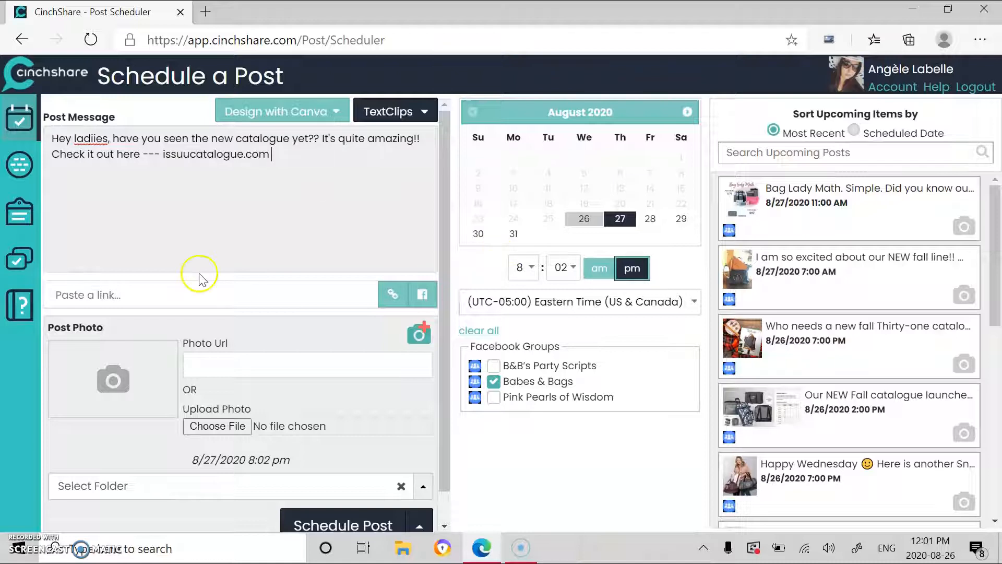
- Attach the image 2020travelbags_46-47_travel_bags_a from Downloads as an additional photo and update the post with it
click(417, 334)
click(472, 232)
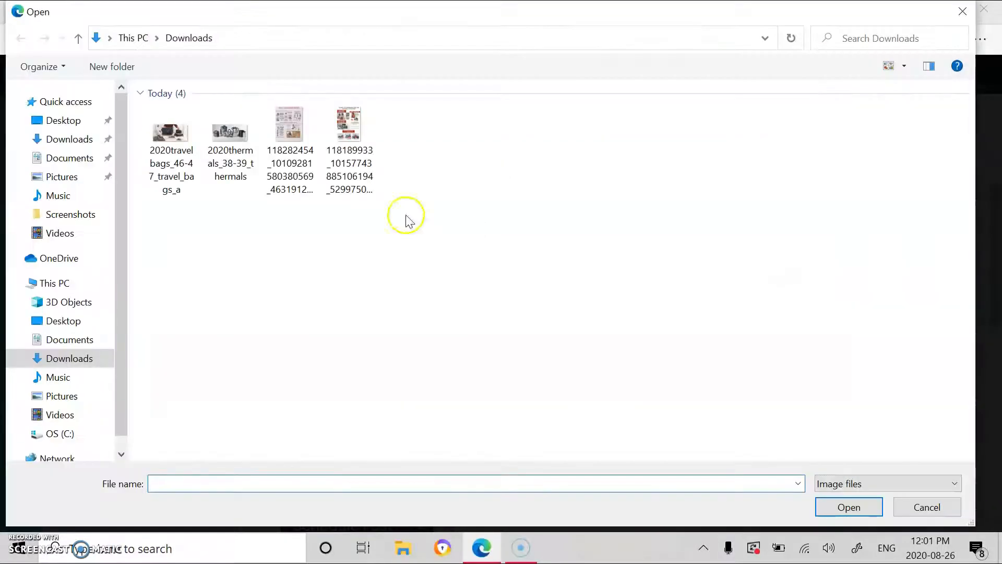
click(180, 153)
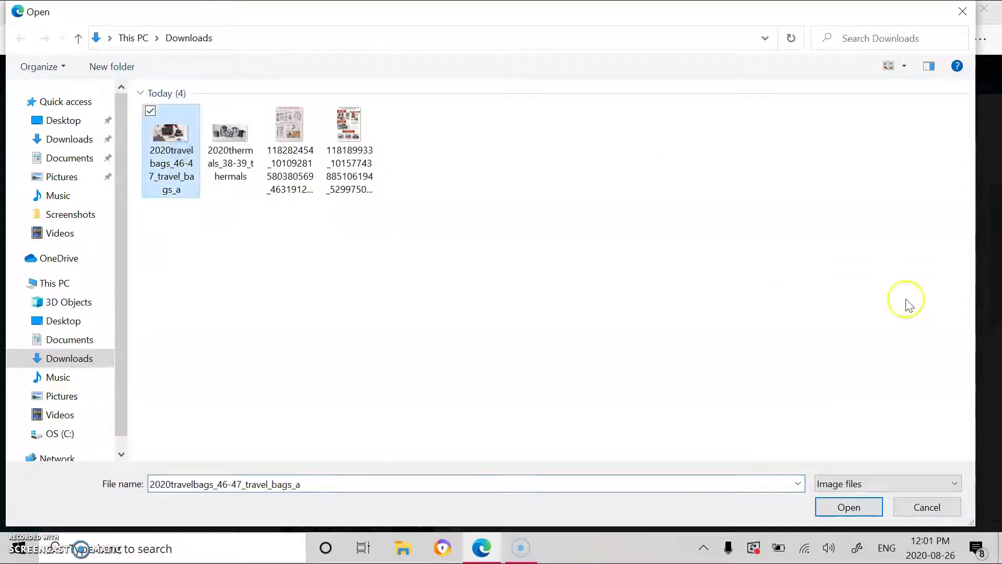
click(842, 509)
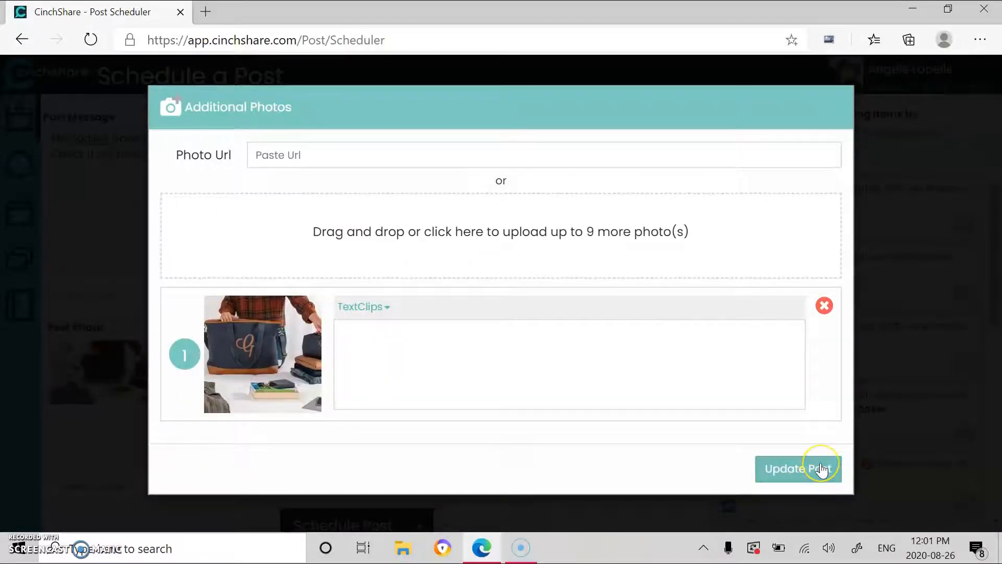
click(821, 469)
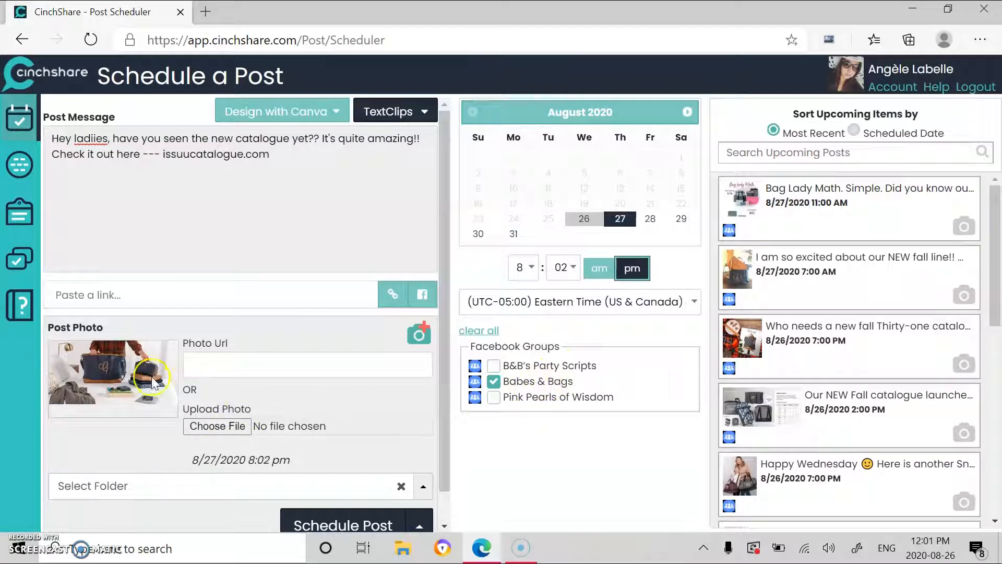
- Choose Saved as the folder for the post
scroll(380, 398, down, 1)
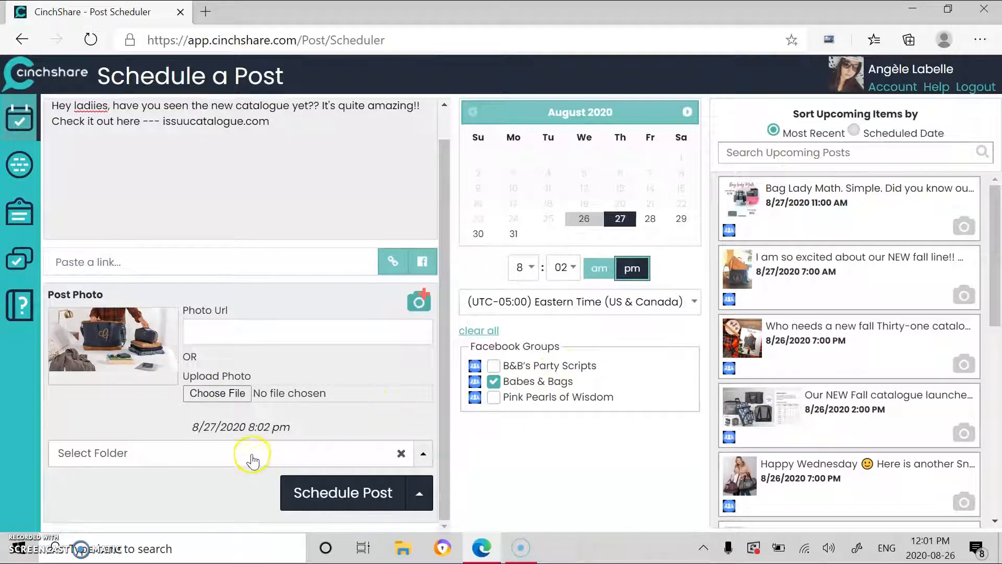
click(417, 493)
click(332, 414)
click(247, 453)
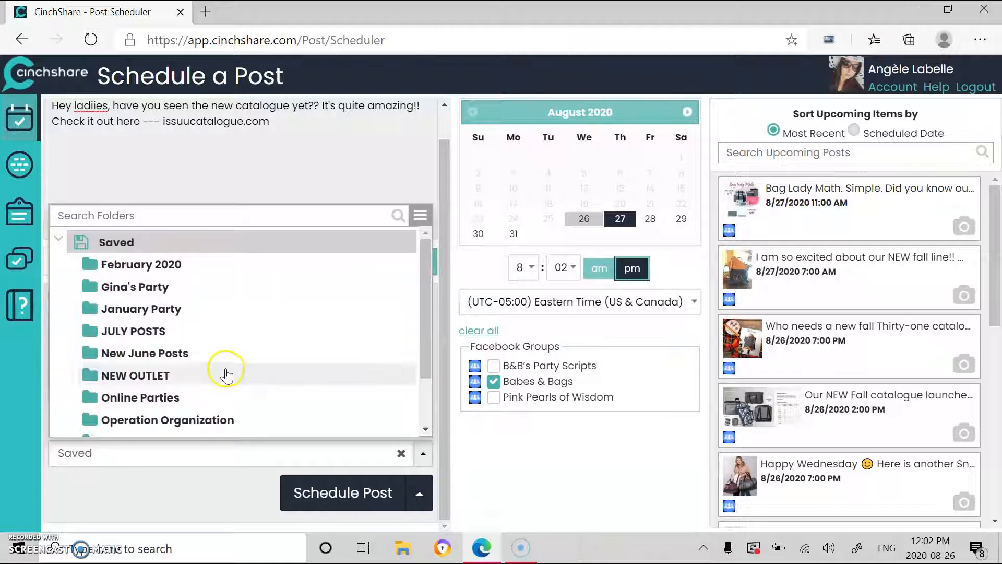
scroll(224, 360, down, 3)
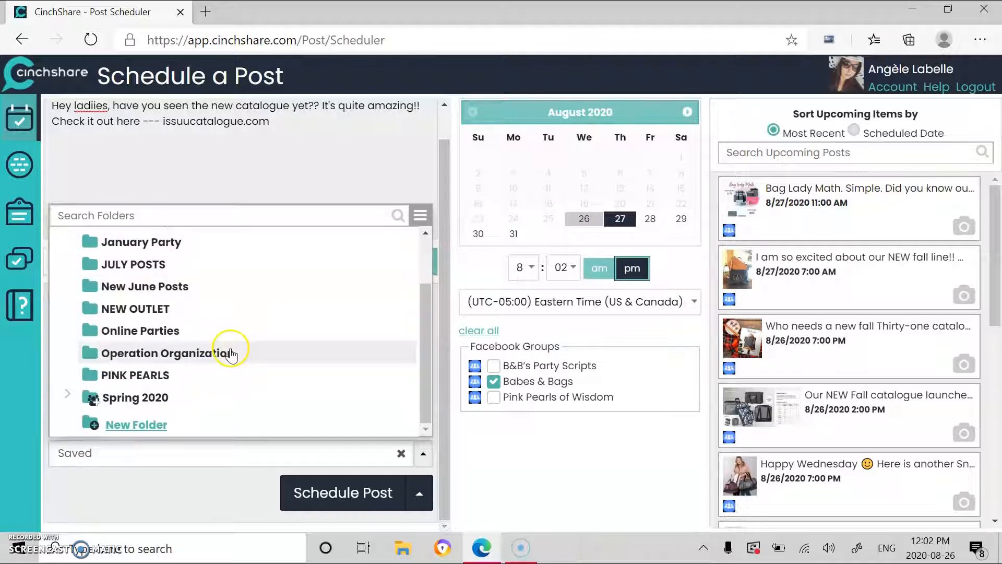
click(182, 486)
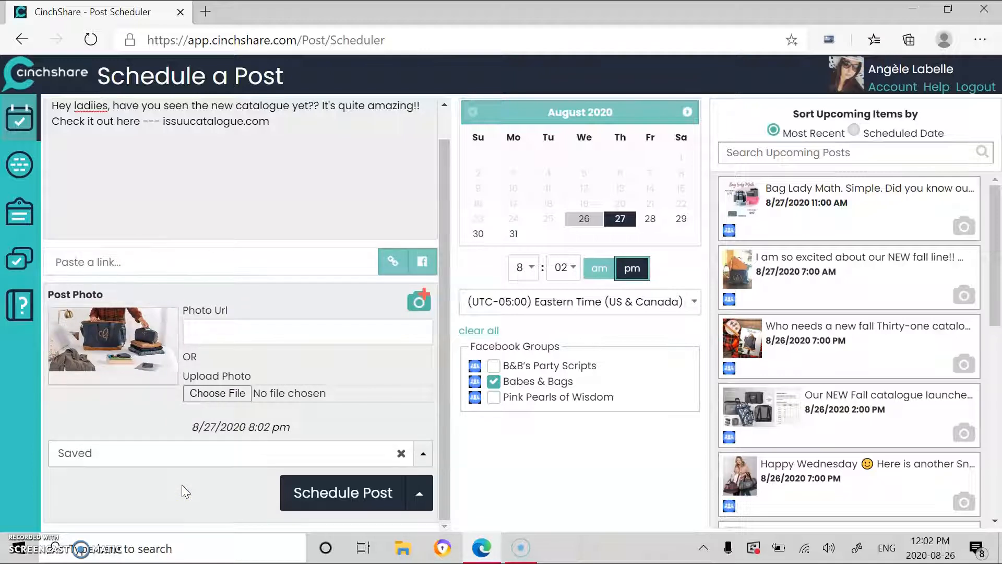
- Schedule the finished catalogue post to the Babes & Bags group
click(327, 491)
right_click(328, 491)
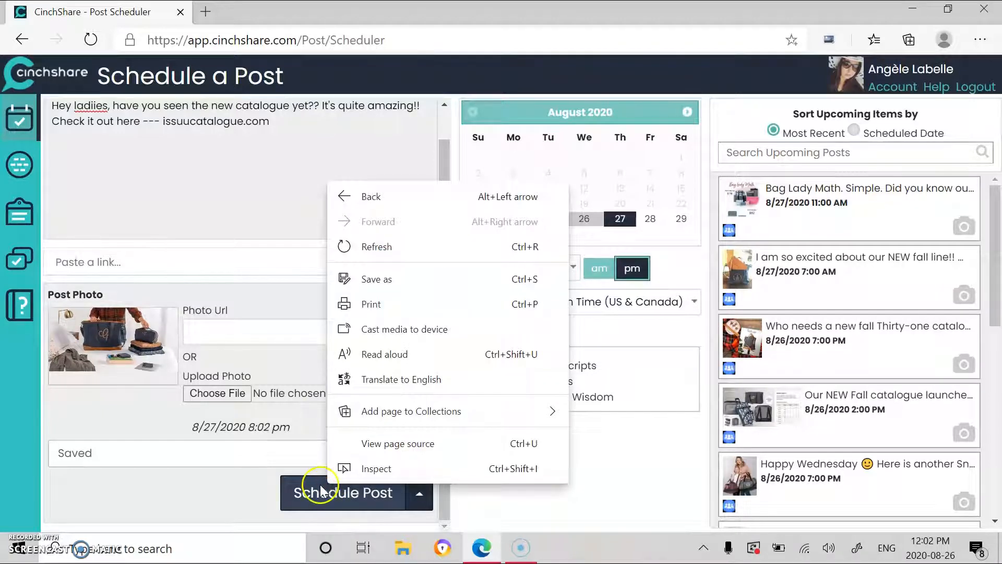
click(308, 493)
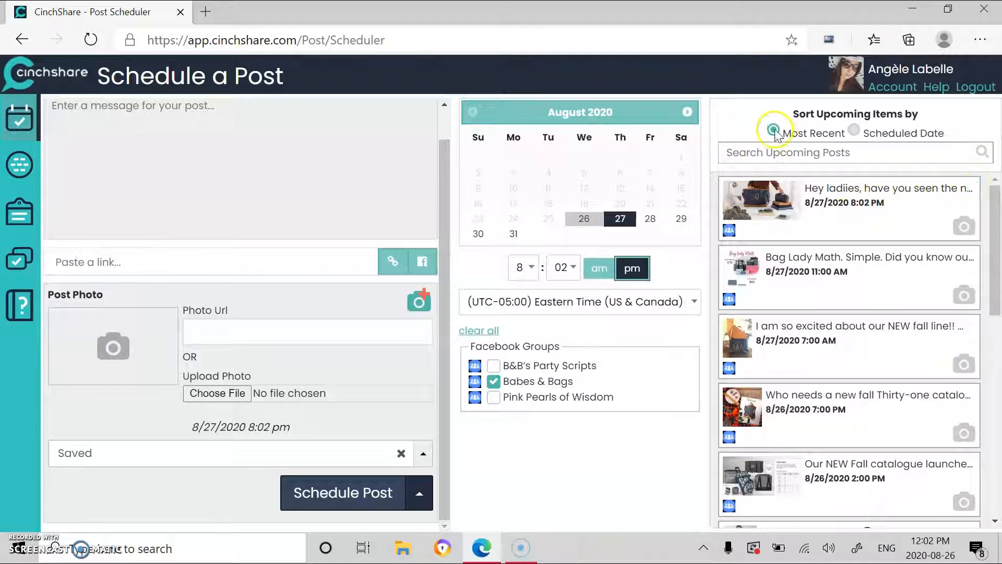
- Look through the upcoming posts, filter them by the Babes & Bags group, and clear the filter
scroll(844, 517, down, 7)
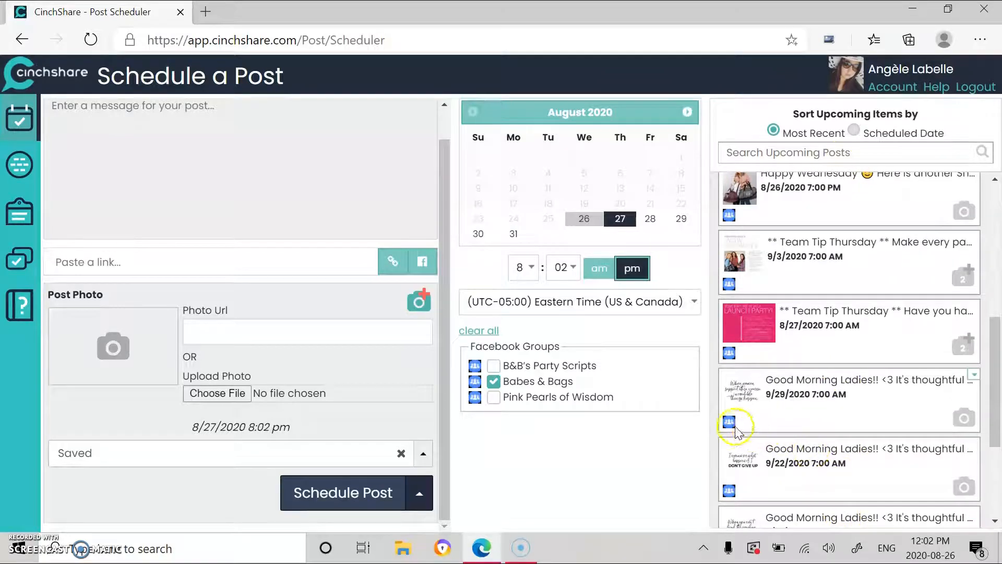
mouse_move(726, 420)
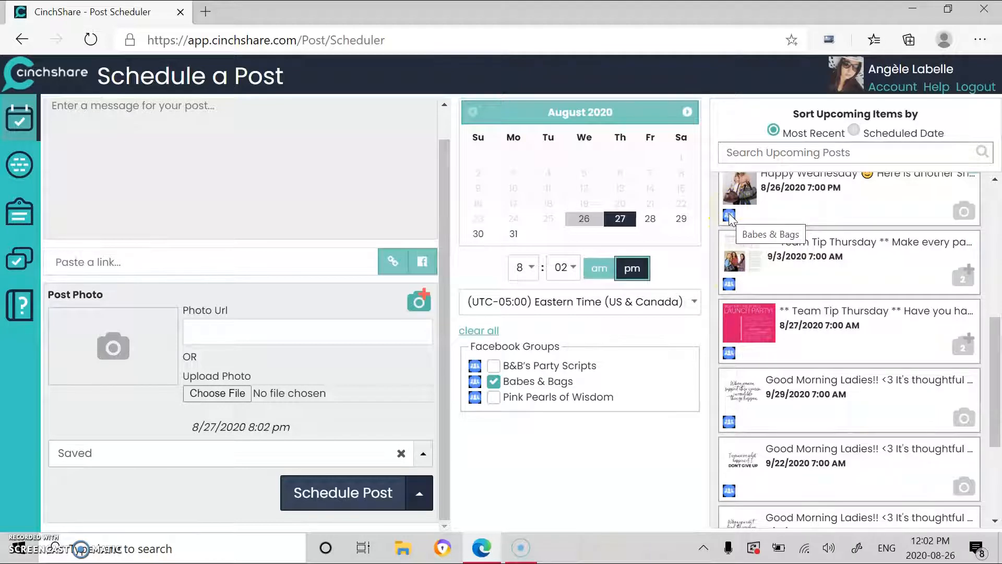
scroll(853, 204, up, 5)
scroll(852, 205, up, 1)
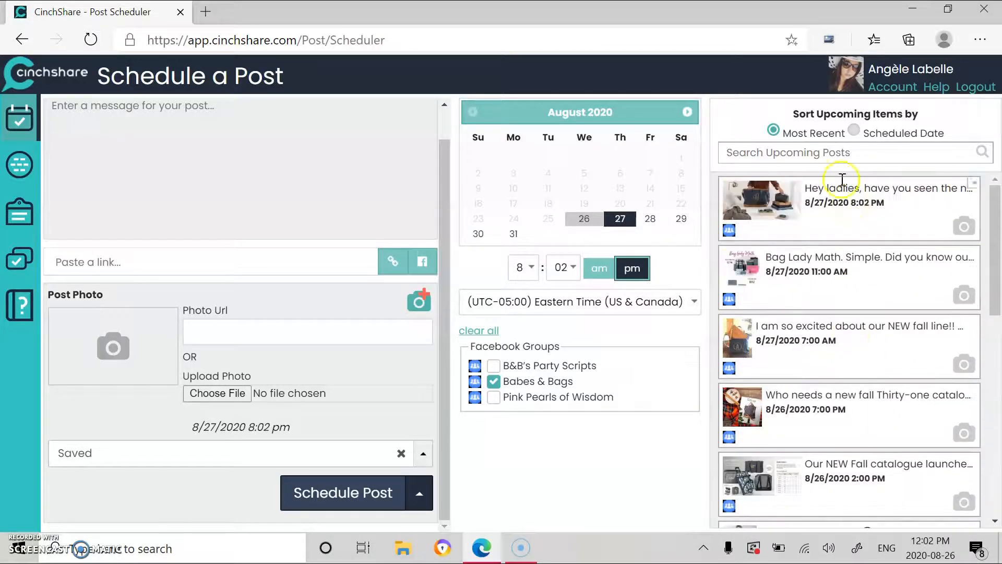
click(837, 152)
click(818, 219)
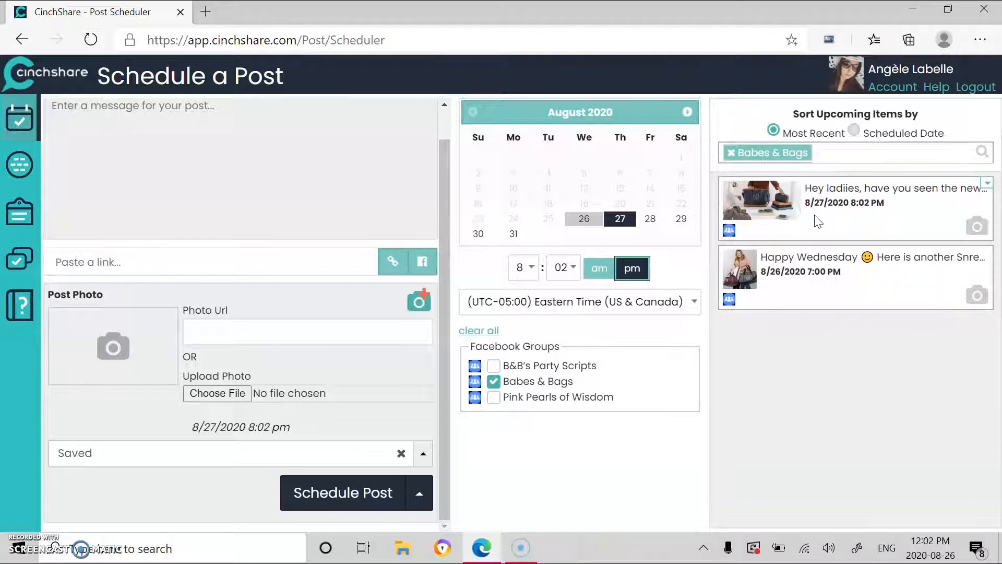
click(731, 152)
- Delete the "Hey ladiies" catalogue post from the upcoming items
mouse_move(973, 188)
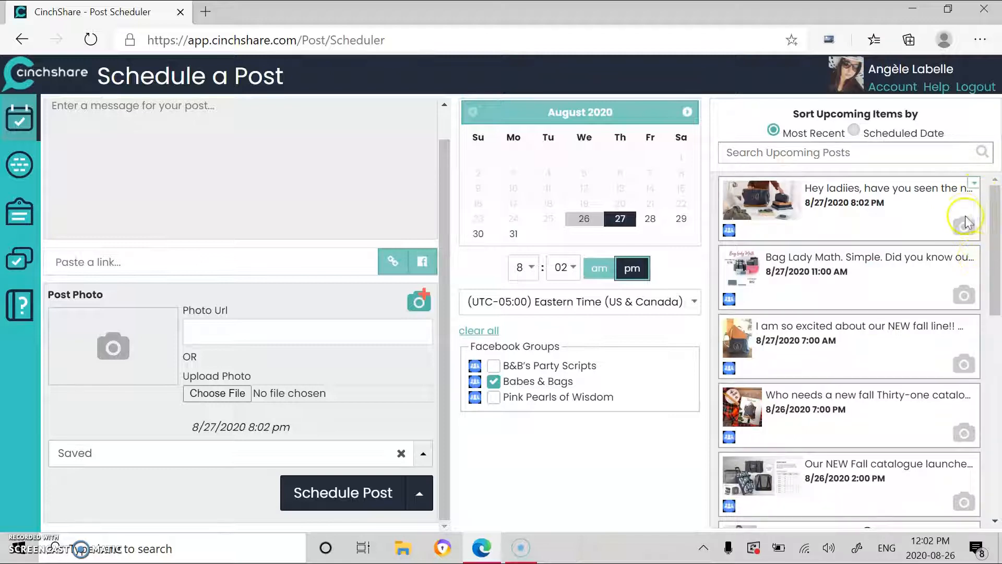
click(975, 183)
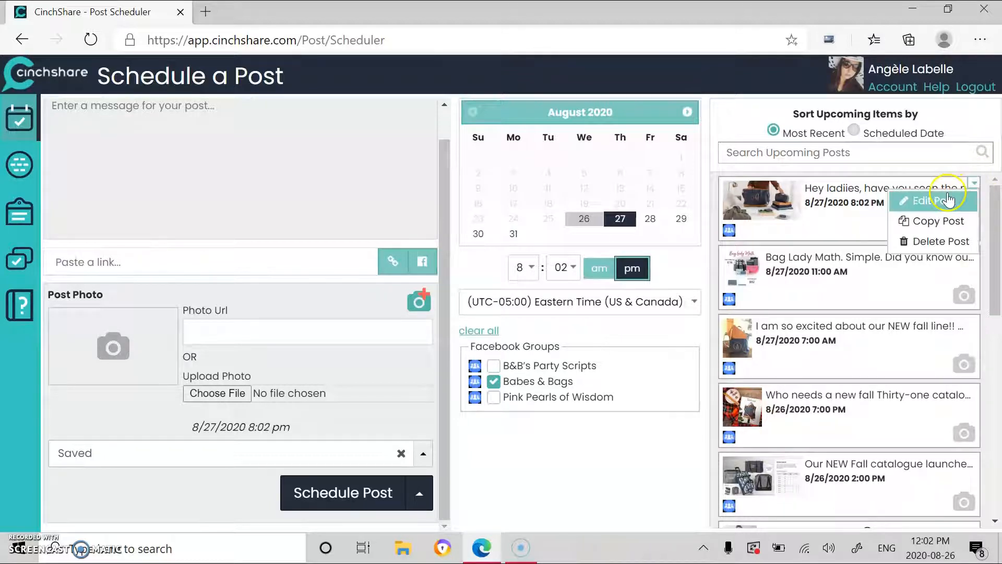
click(951, 241)
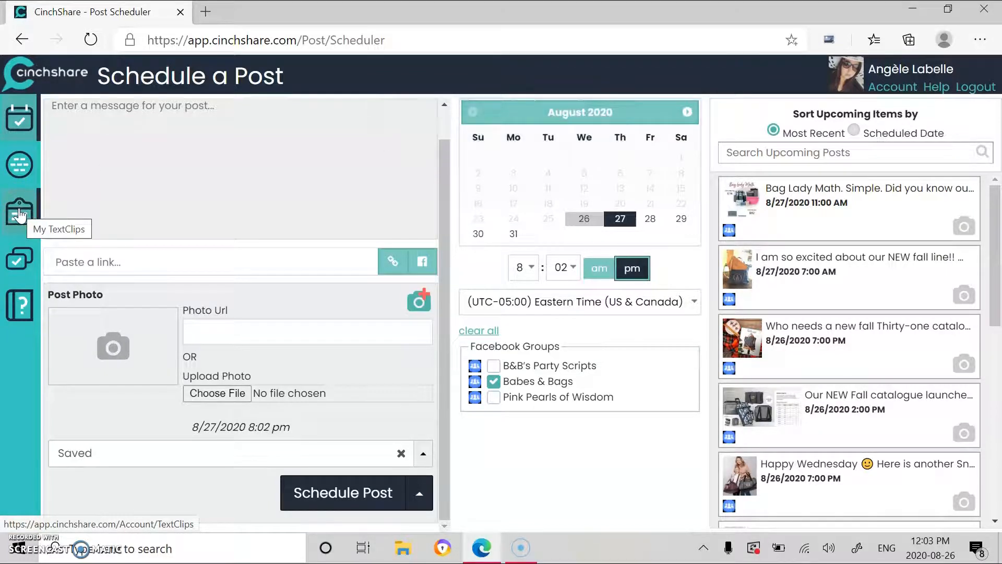
- Insert the Website TextClip into the empty post message and erase the inserted text
scroll(129, 183, up, 1)
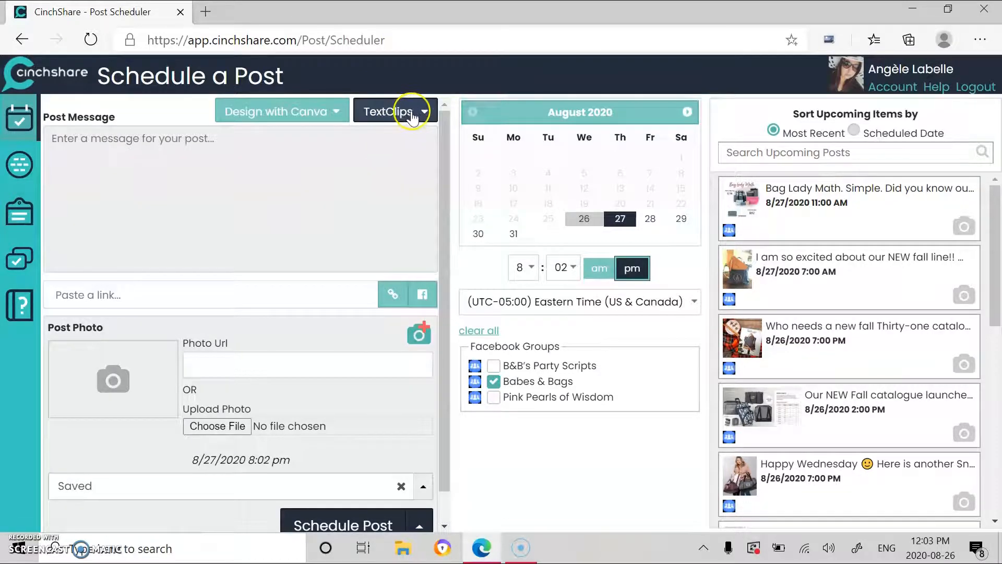
click(431, 111)
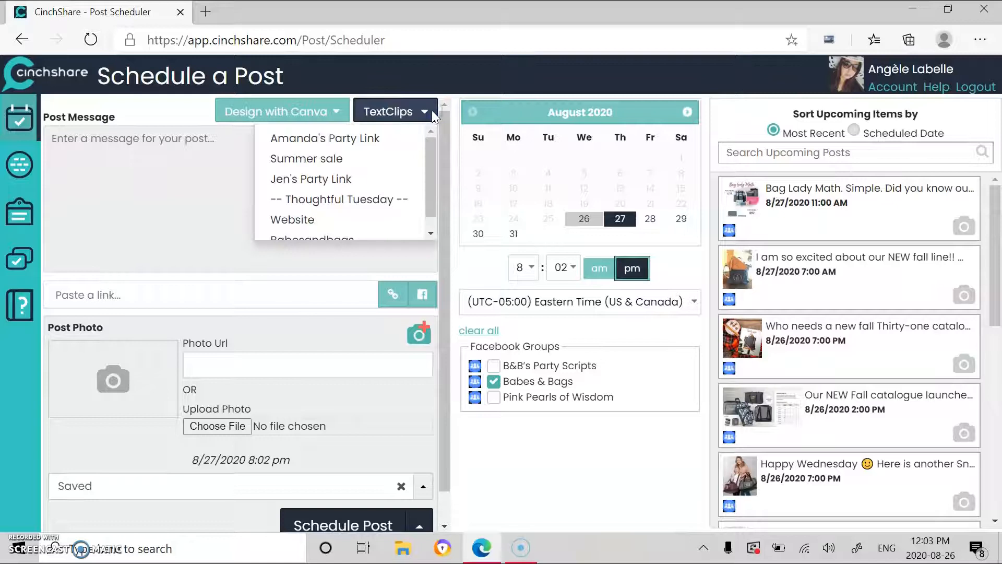
scroll(400, 147, down, 1)
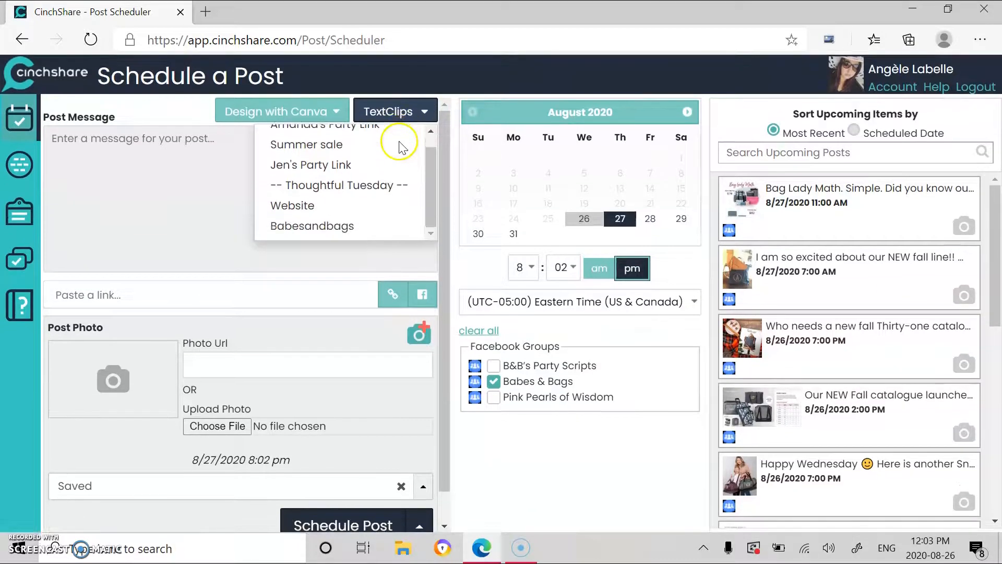
scroll(388, 149, up, 1)
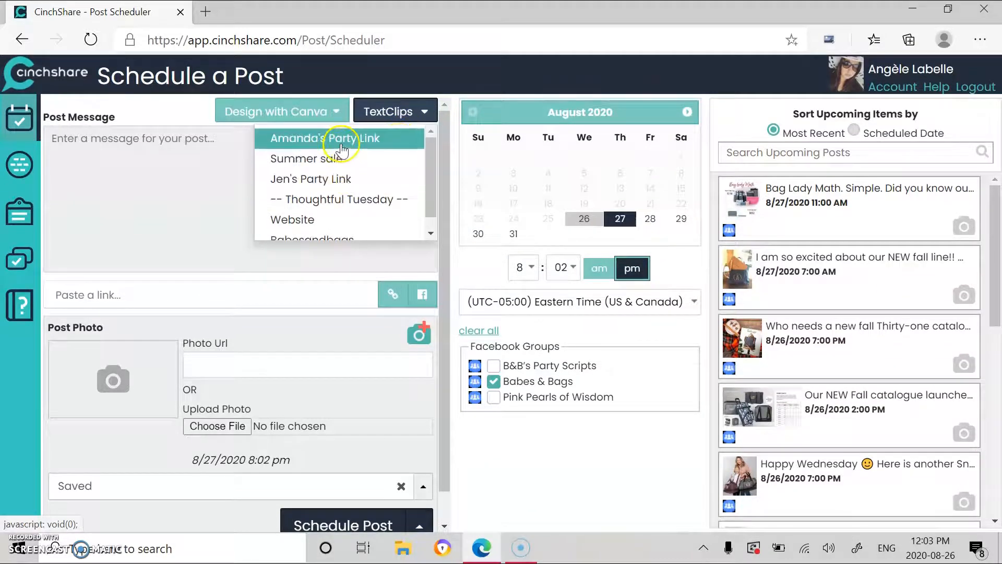
click(342, 219)
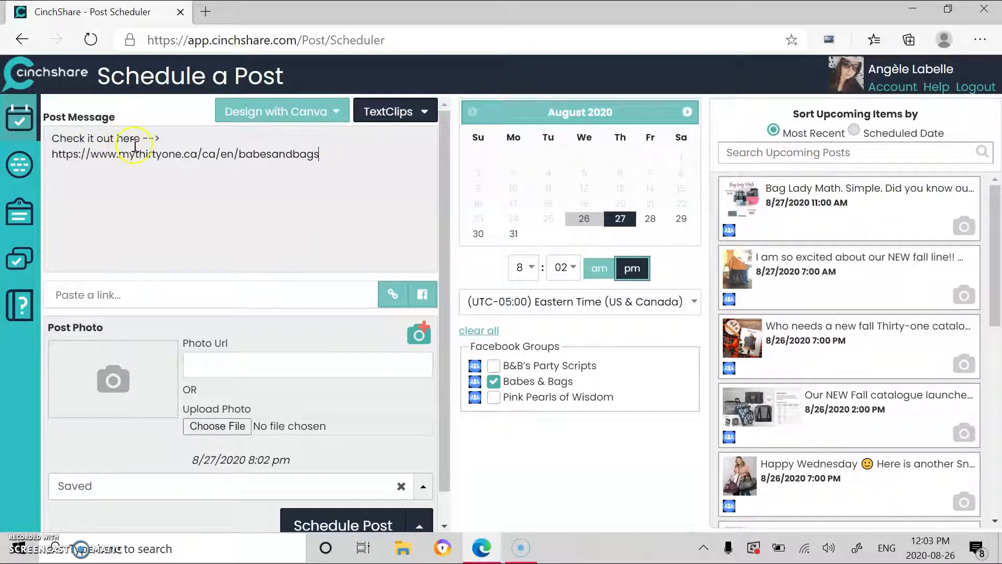
drag(362, 157, 34, 140)
key(BackSpace)
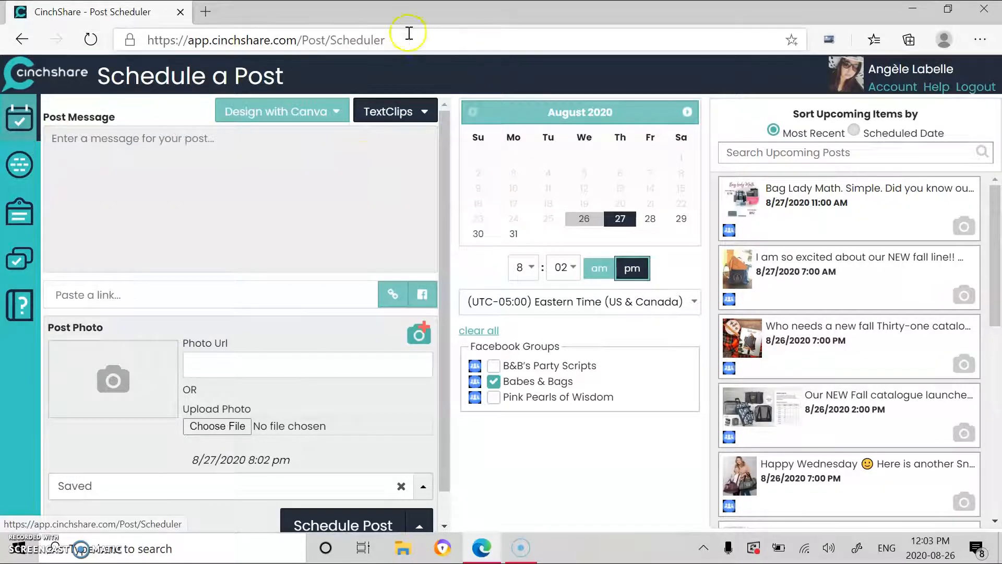
- Insert the Summer sale TextClip into the post message and clear the message again
click(407, 101)
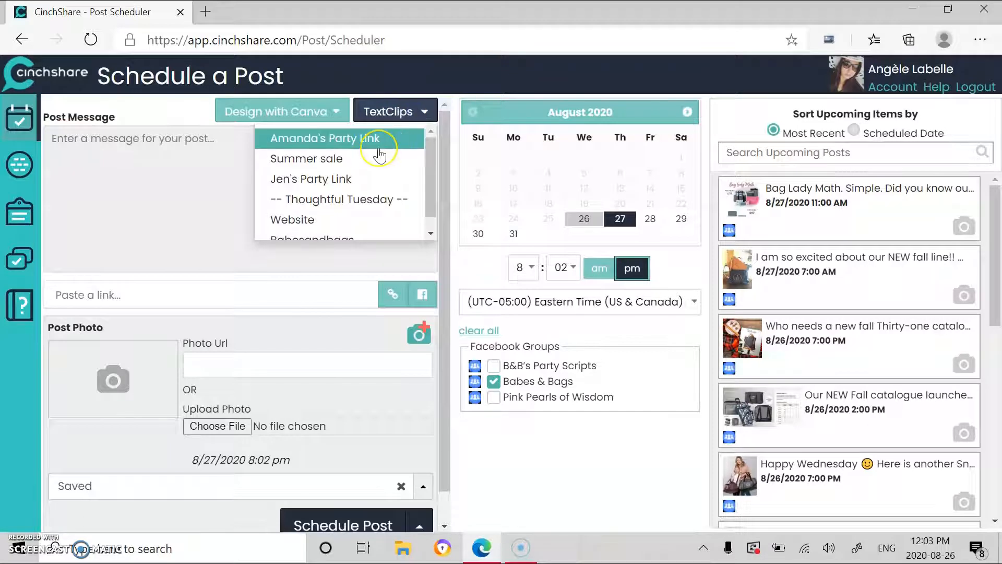
click(336, 158)
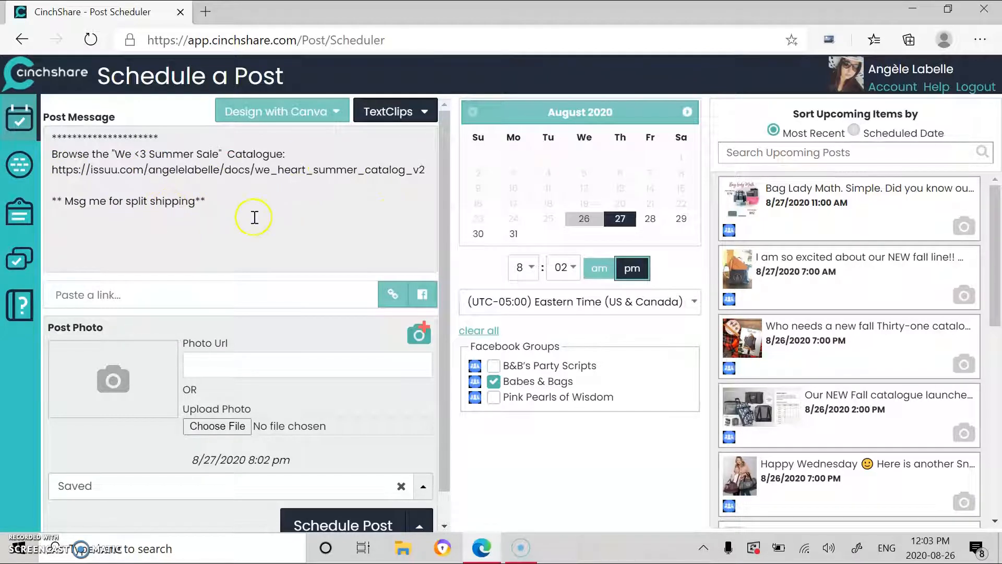
key(ctrl+a)
key(Delete)
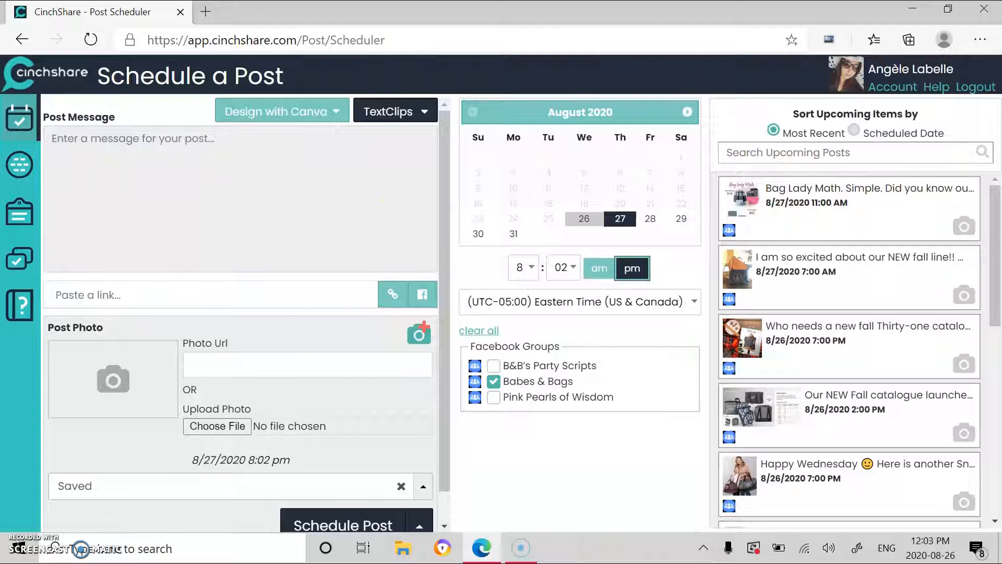
- Open My TextClips and look through the saved clips
click(16, 216)
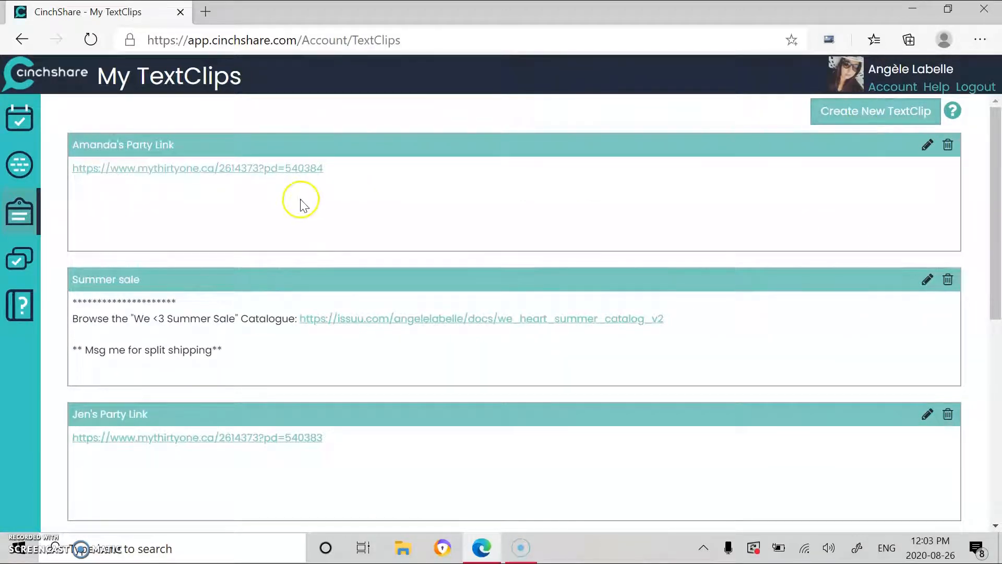
scroll(280, 459, down, 4)
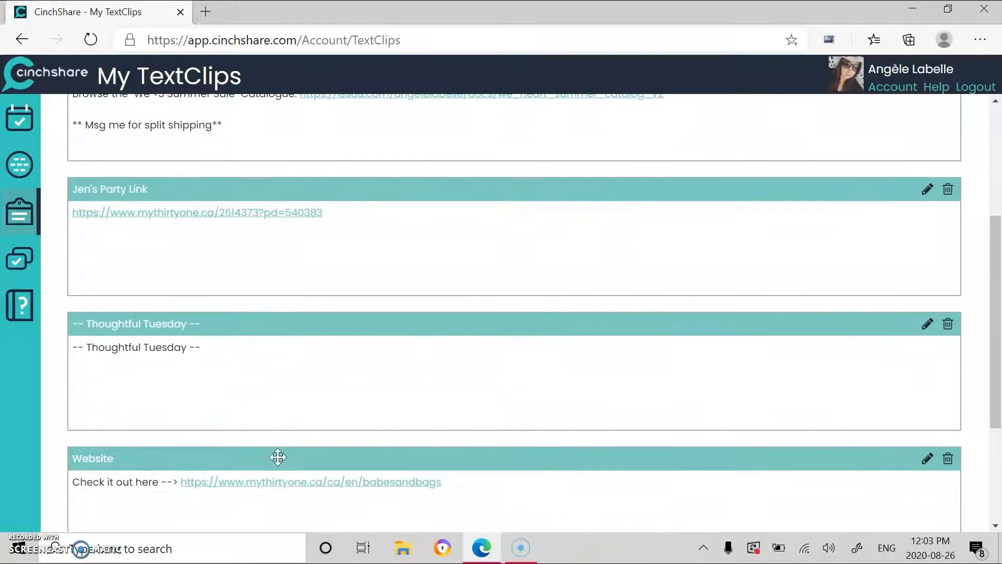
scroll(279, 457, down, 3)
scroll(278, 458, up, 7)
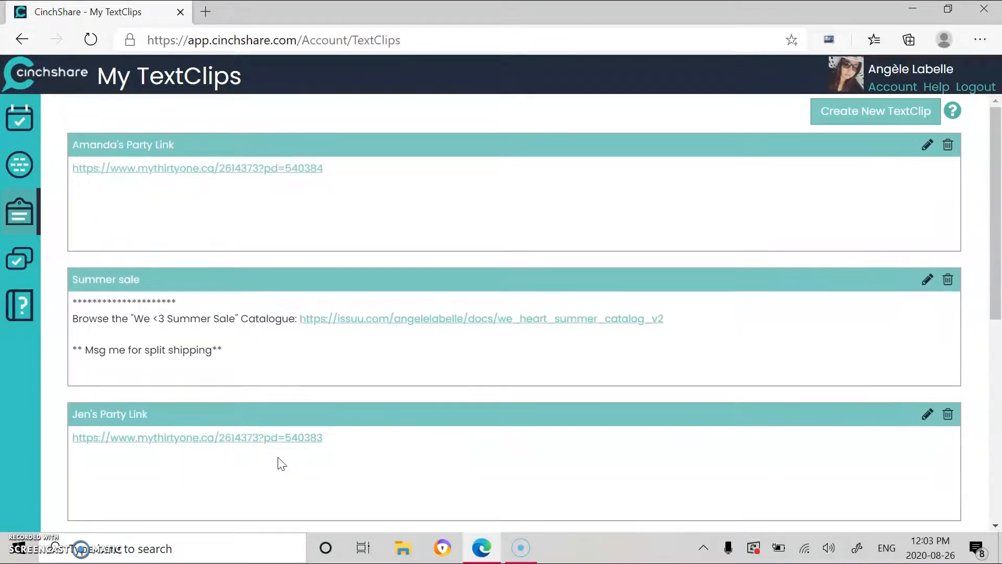
click(873, 112)
click(490, 226)
click(265, 310)
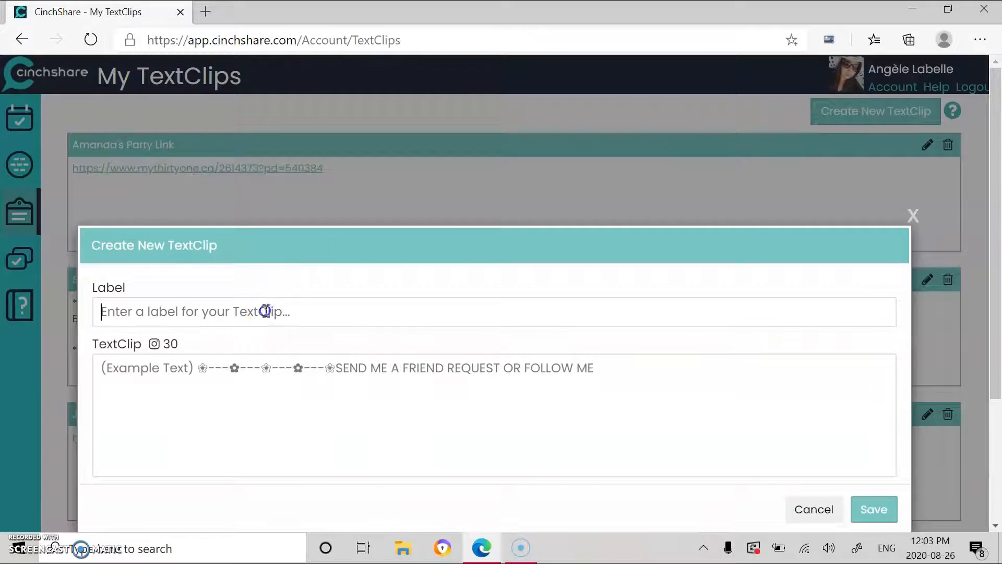
text(New Catalogue)
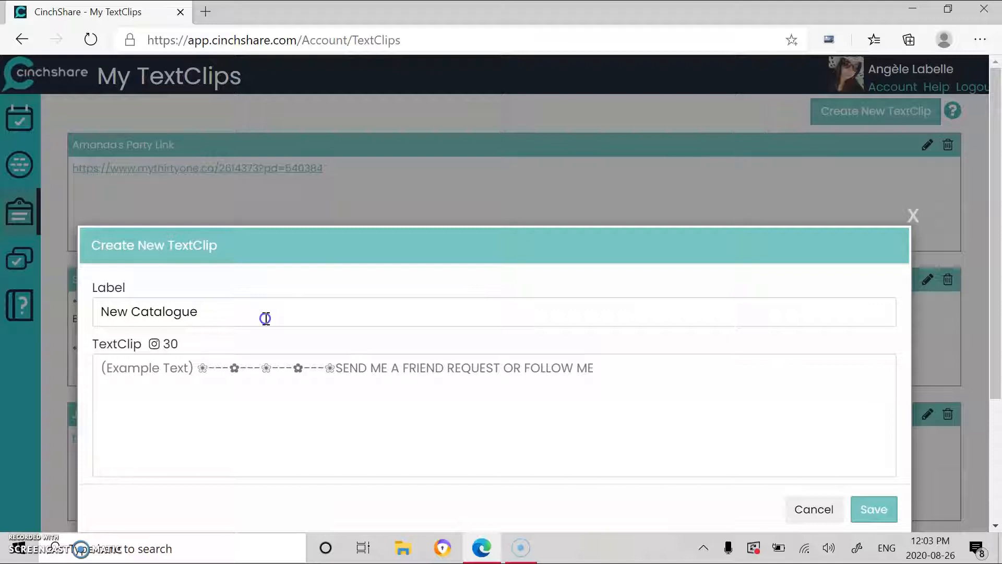
click(254, 381)
text(Check out the new Fall Ca)
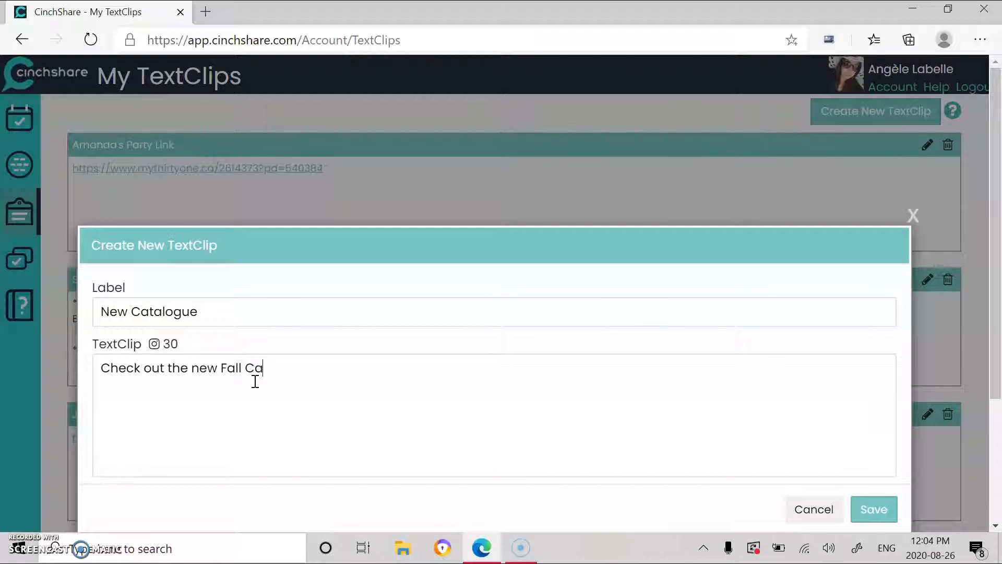
text(-> www.issuu.c)
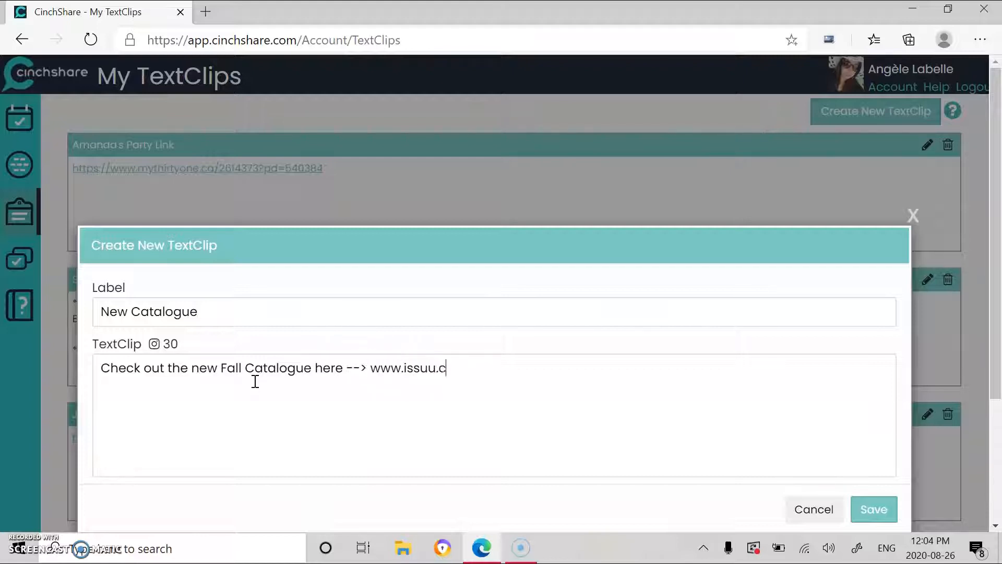
text(om)
click(873, 509)
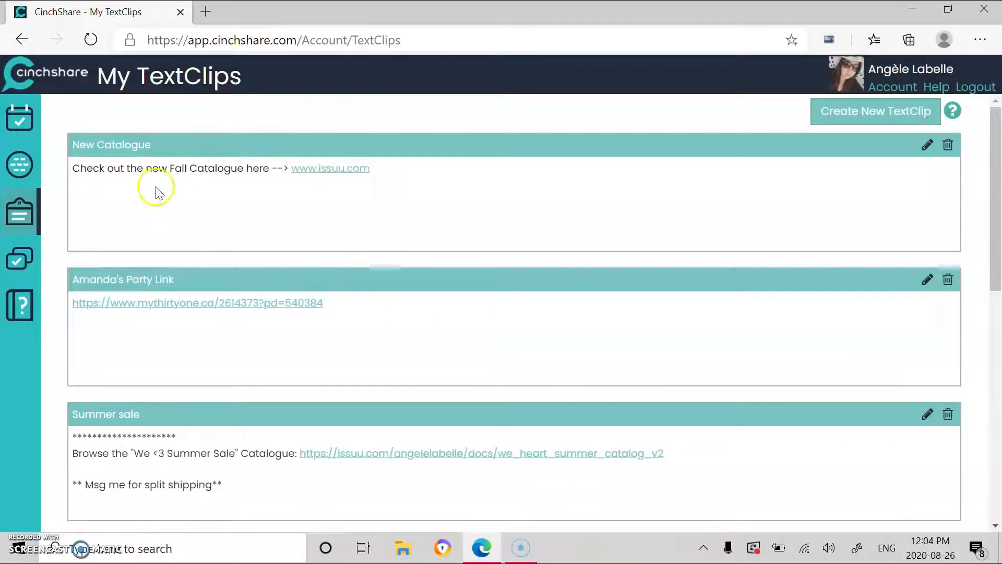
- Draft a post reading "Have you seen the new catalogue! It's pretty amazing!!" and insert the New Catalogue TextClip below it
click(21, 119)
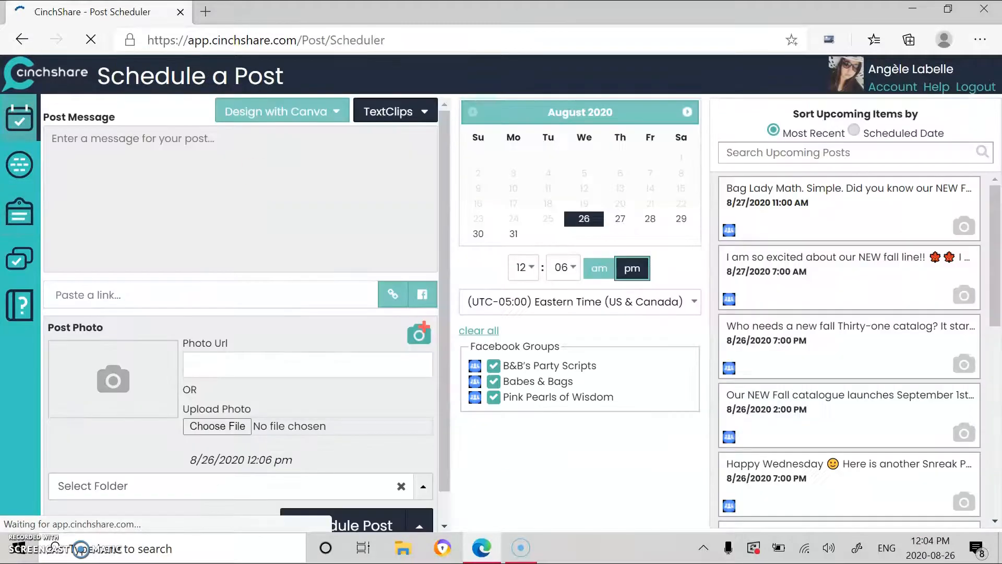
click(219, 141)
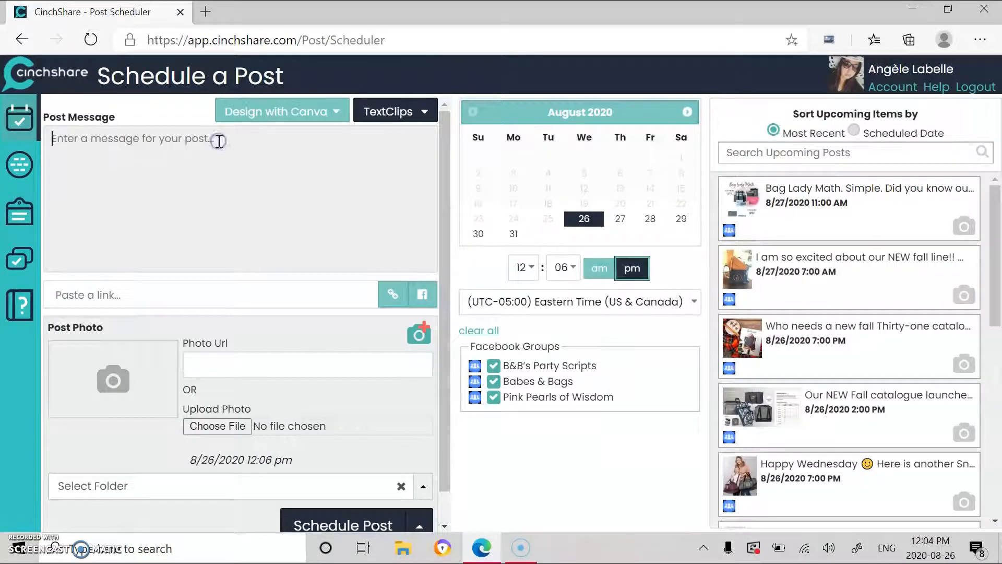
text(Ha)
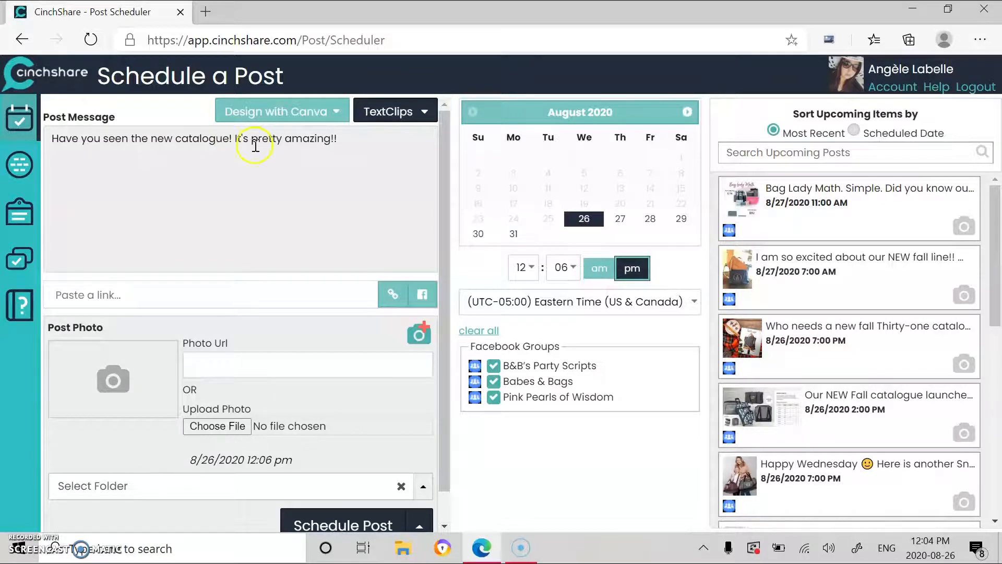
click(425, 111)
click(368, 137)
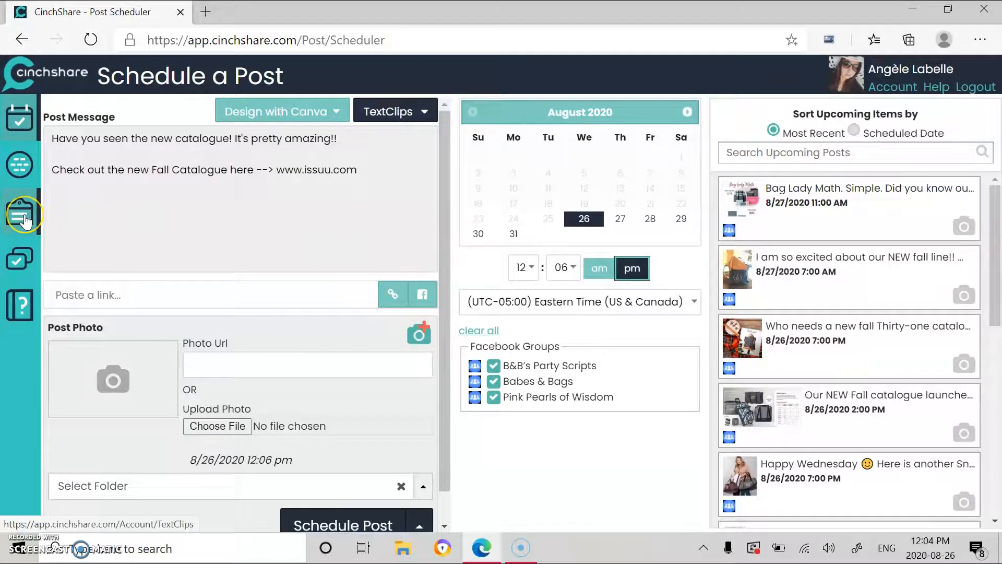
- Open Manage Posts, abandoning the unsaved draft, and look over the most recent posts in the History folder
click(29, 257)
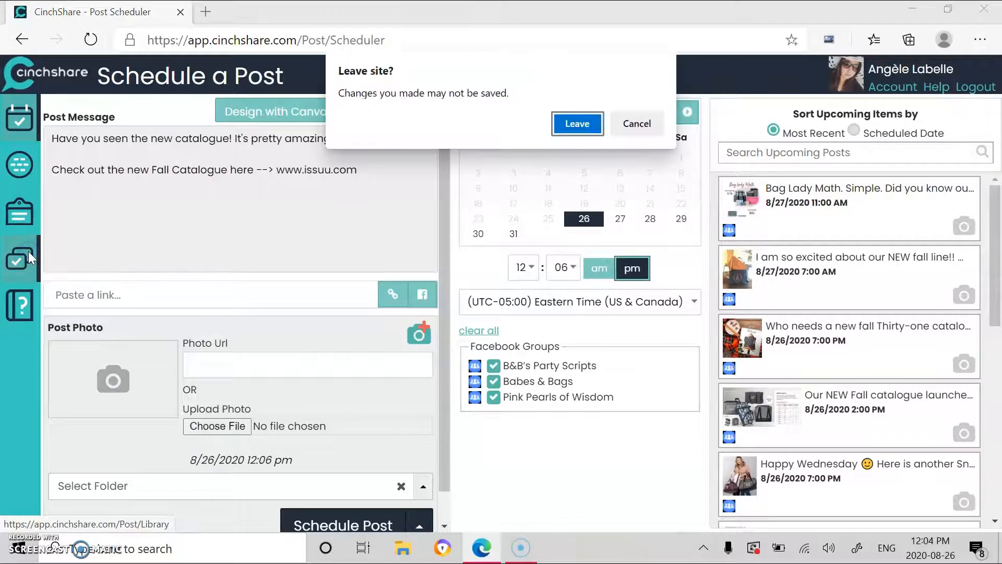
click(576, 123)
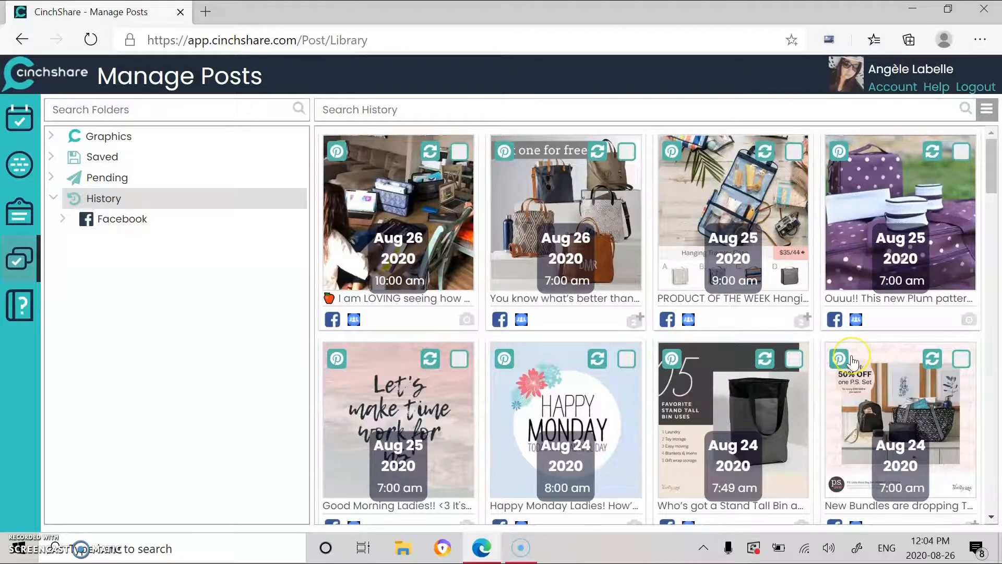
scroll(851, 360, down, 7)
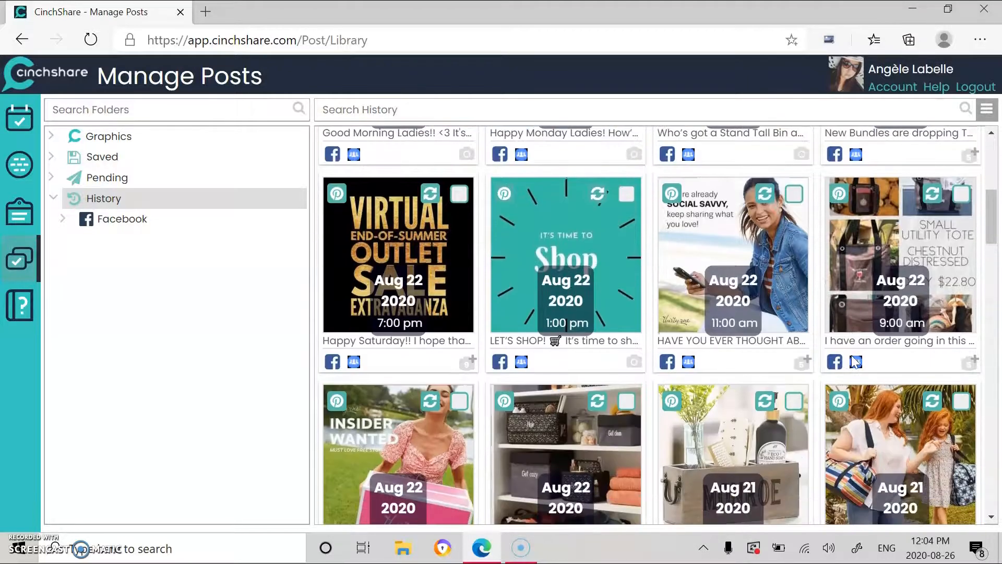
scroll(855, 362, down, 6)
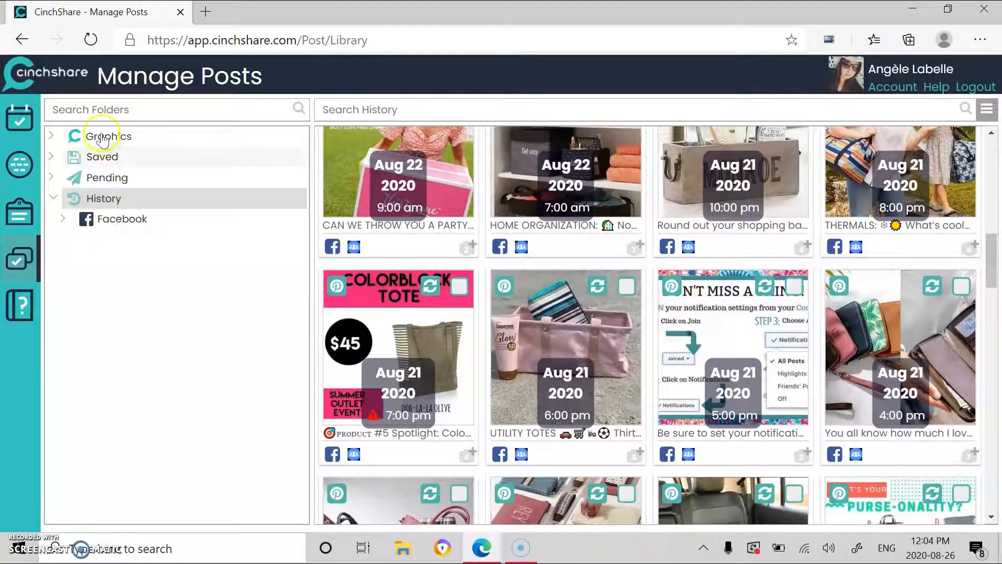
- Expand the History folder down to its Facebook Groups to view the group list, and collapse the folder again
click(63, 221)
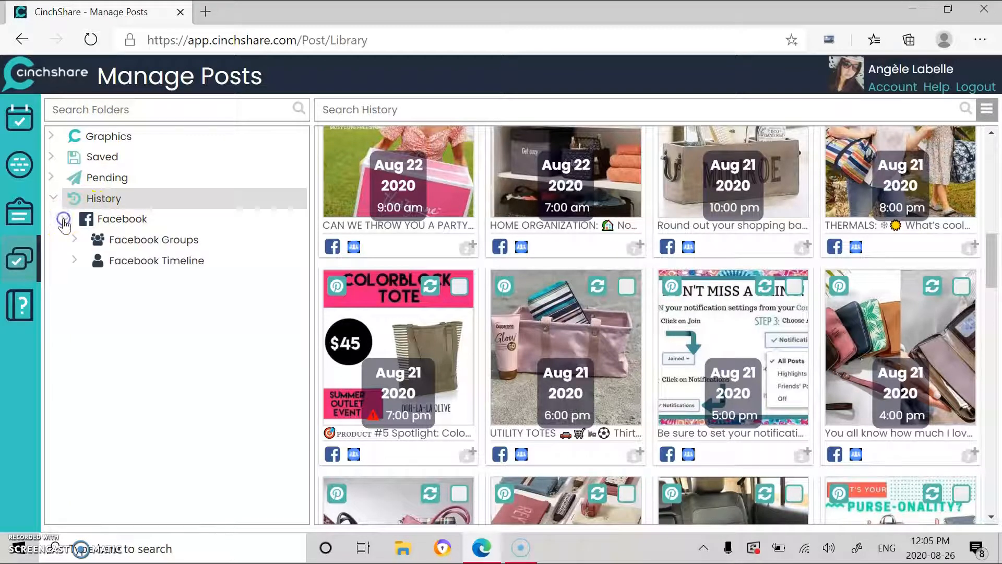
click(76, 241)
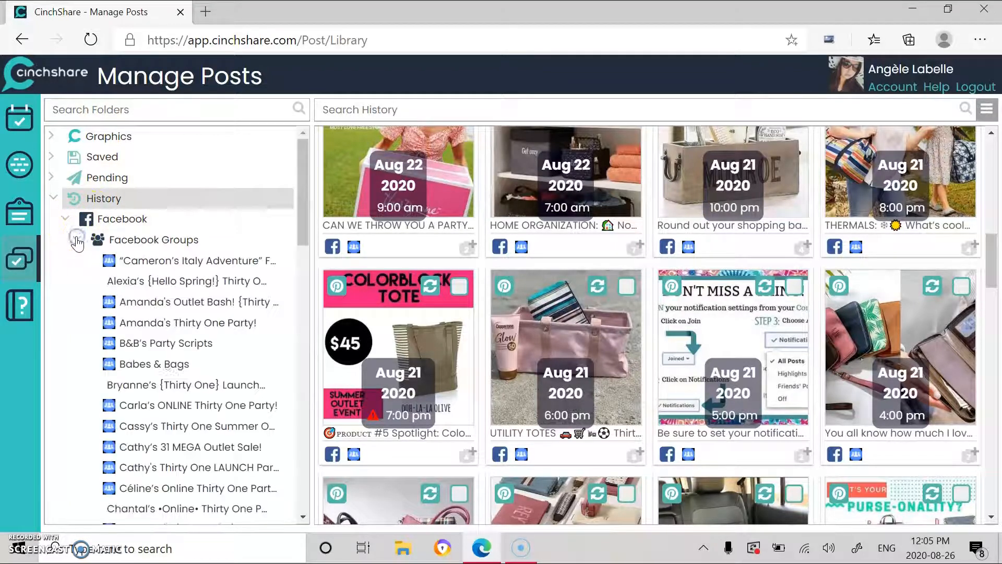
click(180, 303)
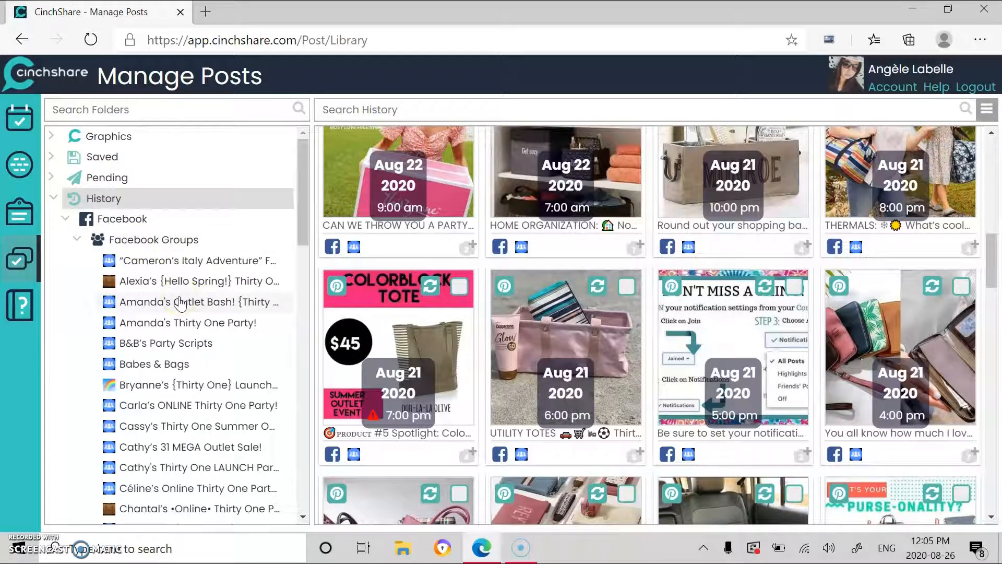
click(61, 209)
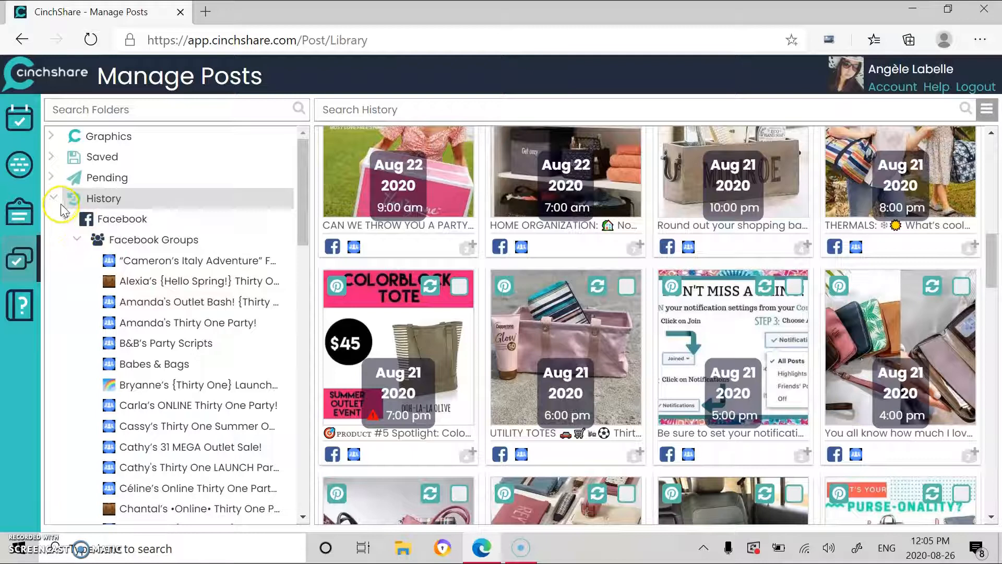
click(104, 225)
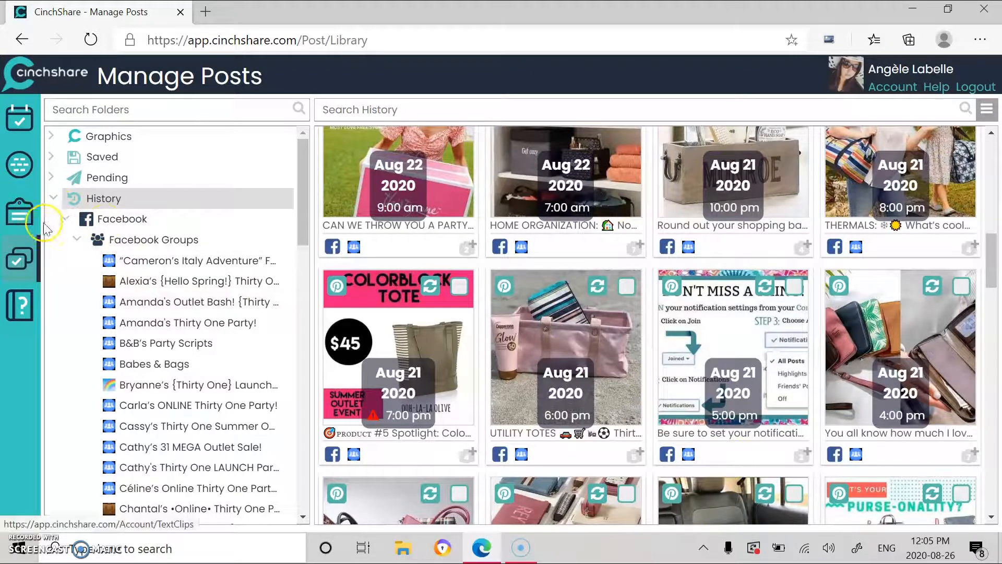
click(56, 198)
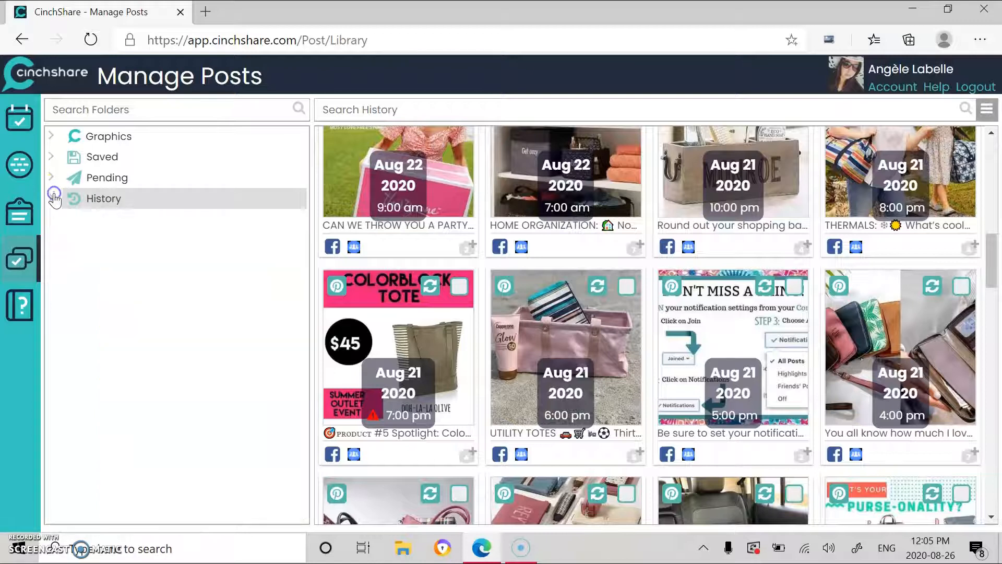
- Look through the posting history from the latest August 2020 posts back to late July 2020
scroll(753, 432, up, 3)
scroll(753, 432, up, 2)
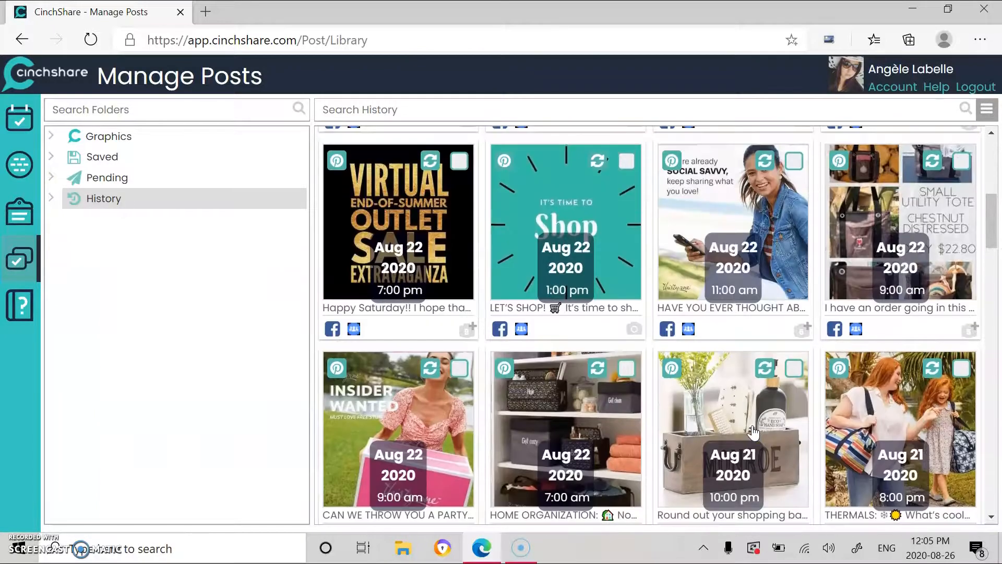
scroll(753, 432, up, 5)
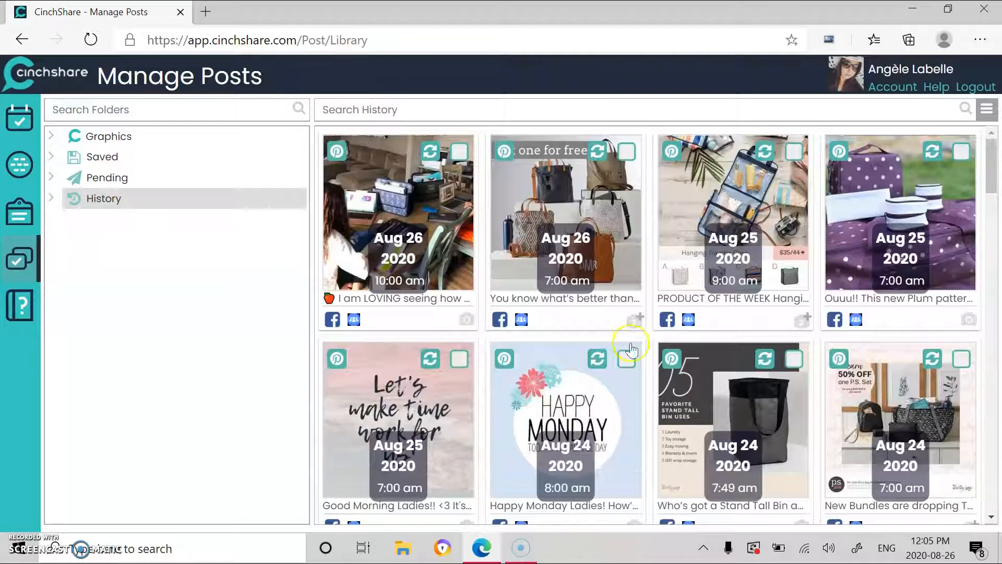
scroll(679, 271, down, 10)
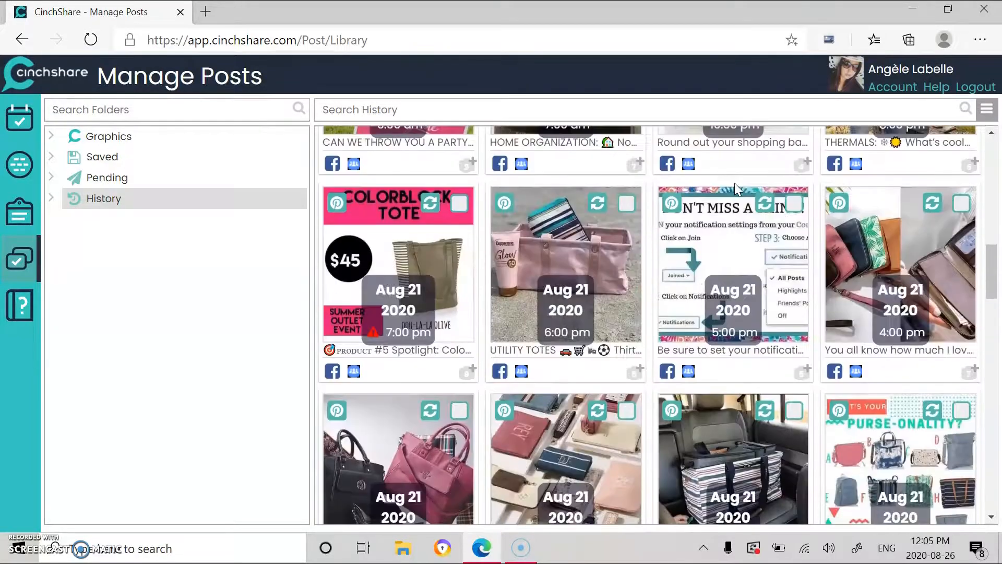
scroll(734, 183, down, 8)
scroll(734, 182, down, 10)
scroll(736, 191, down, 10)
scroll(736, 191, up, 3)
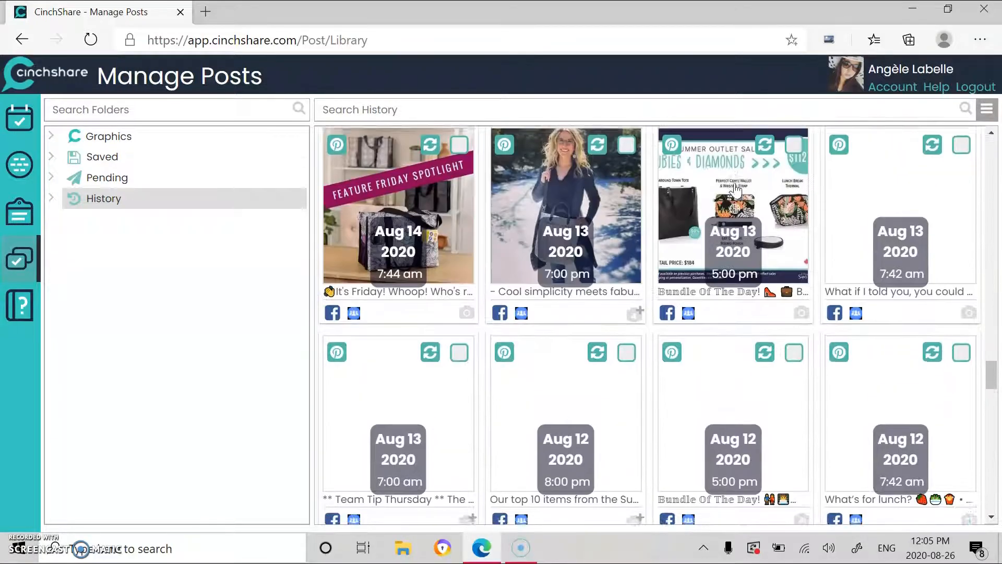
click(683, 201)
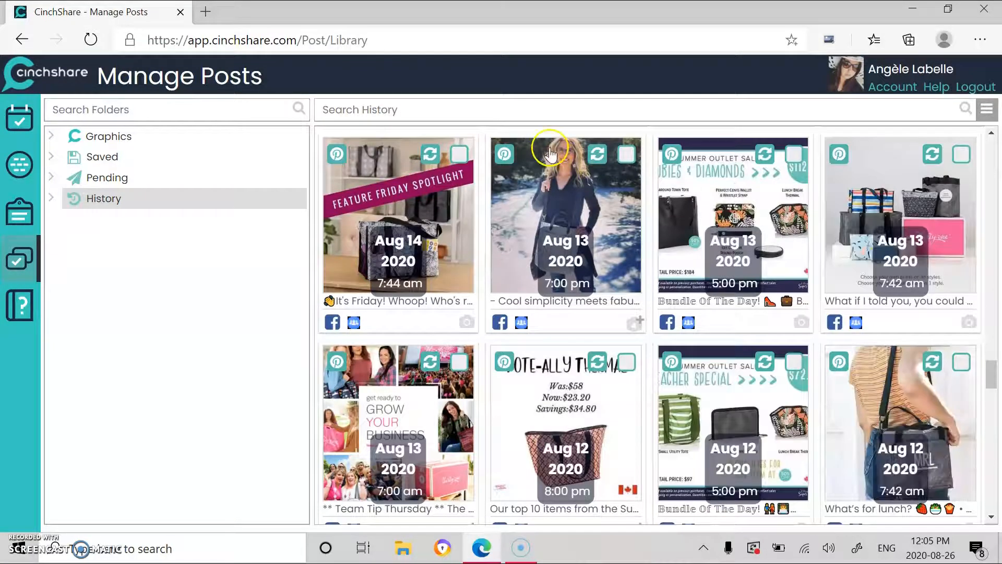
scroll(950, 305, down, 15)
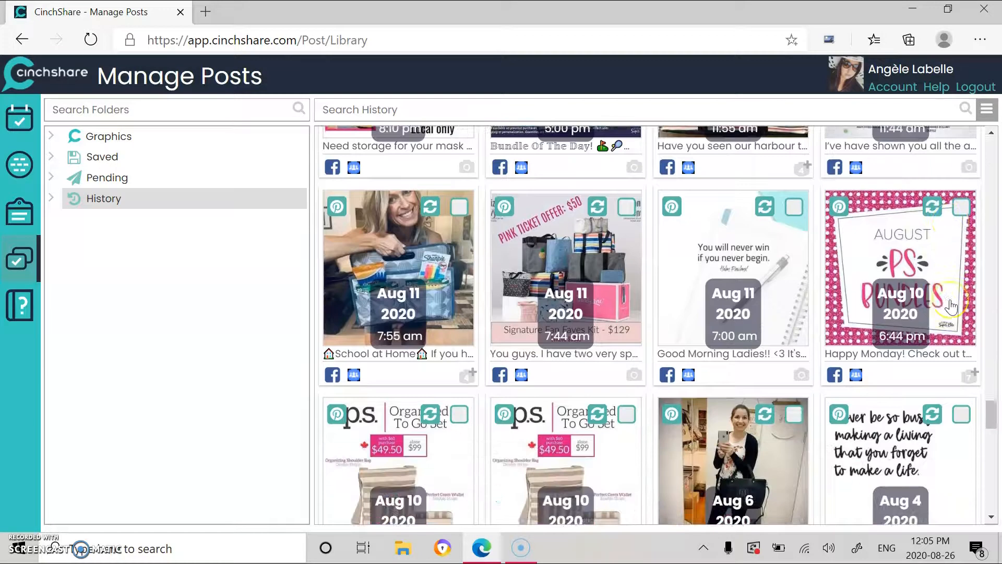
scroll(951, 307, down, 9)
scroll(951, 307, up, 8)
scroll(950, 307, down, 3)
scroll(951, 307, down, 12)
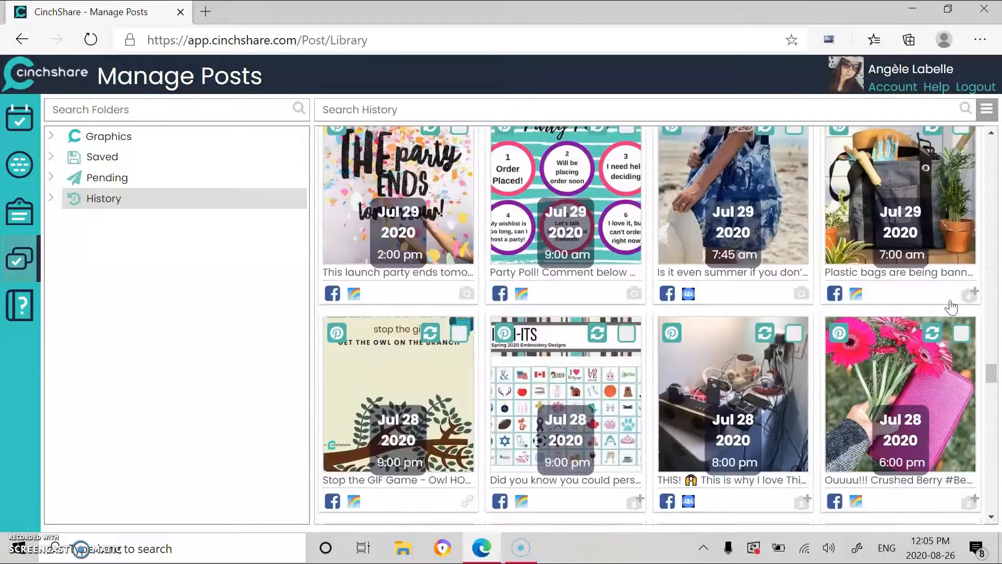
scroll(950, 305, down, 12)
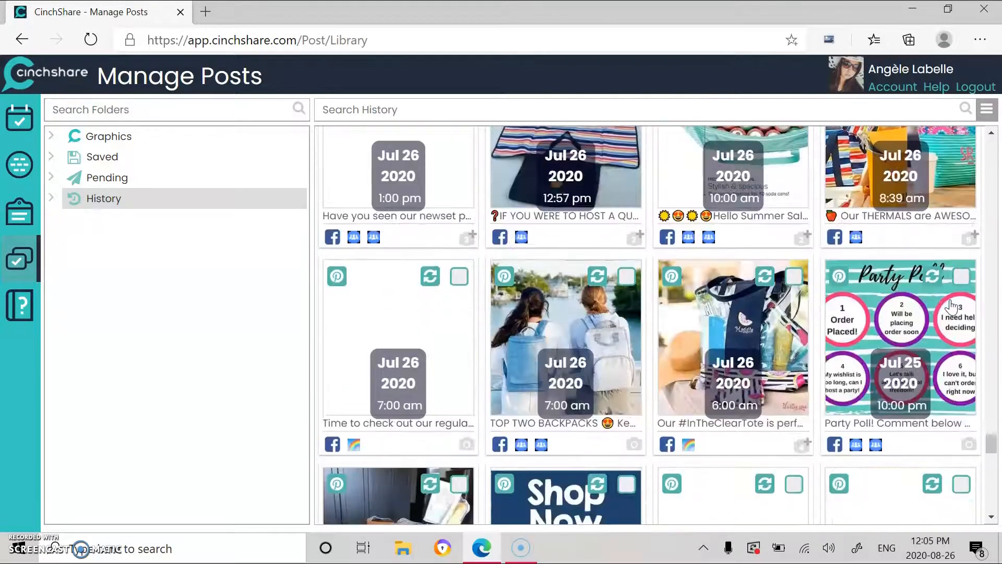
scroll(950, 307, down, 12)
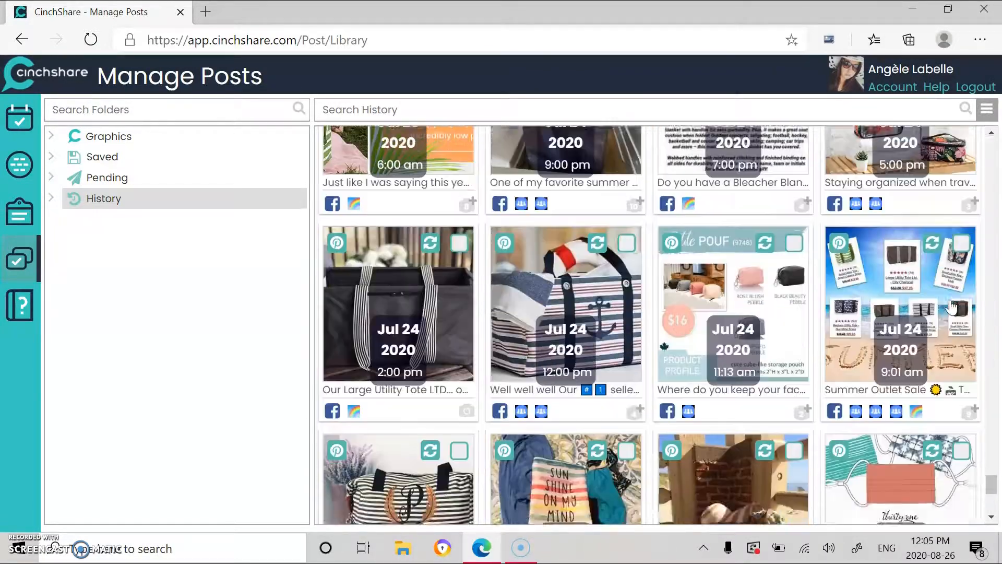
scroll(954, 307, up, 3)
scroll(954, 307, down, 6)
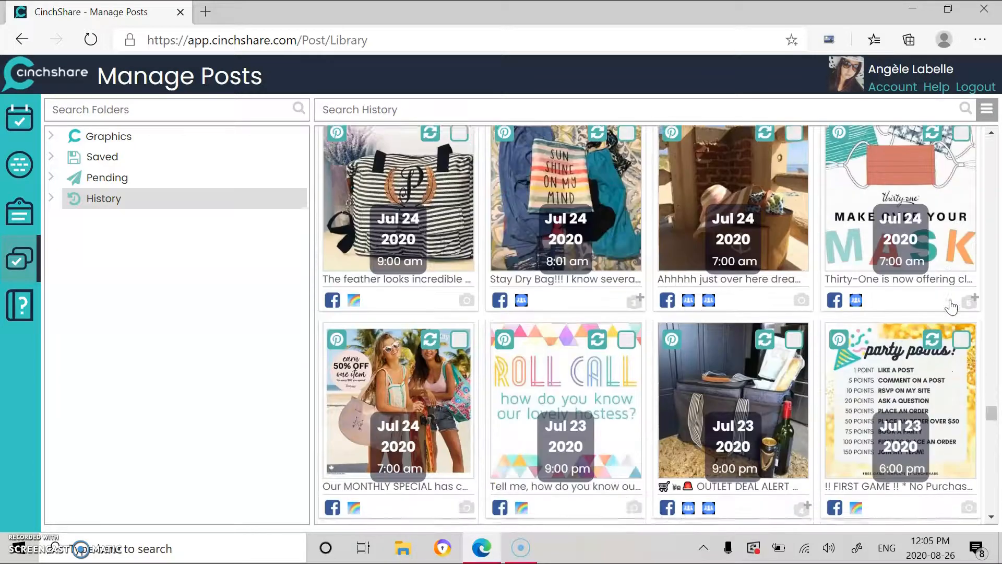
scroll(954, 306, up, 3)
scroll(954, 307, down, 2)
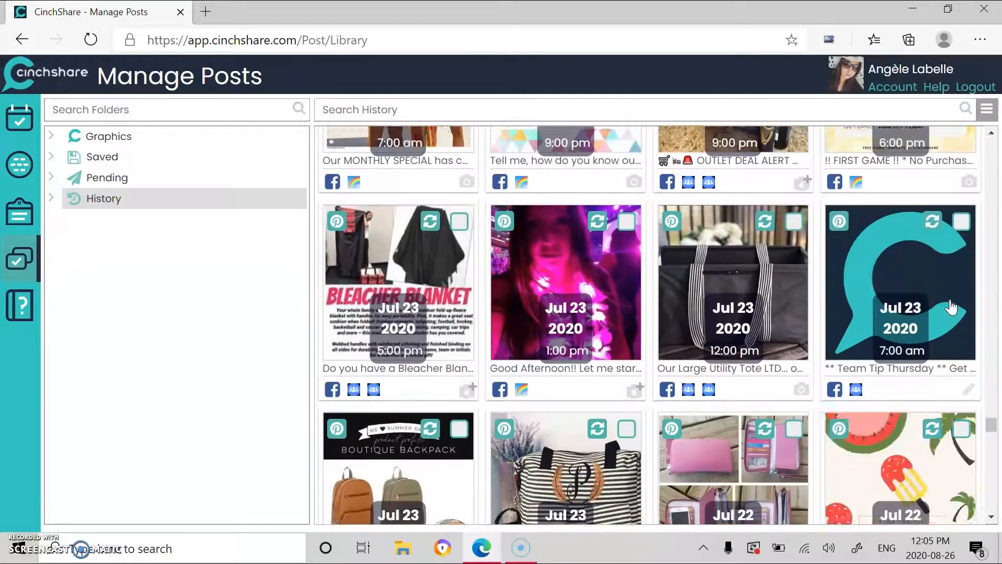
scroll(954, 307, down, 4)
scroll(951, 307, up, 3)
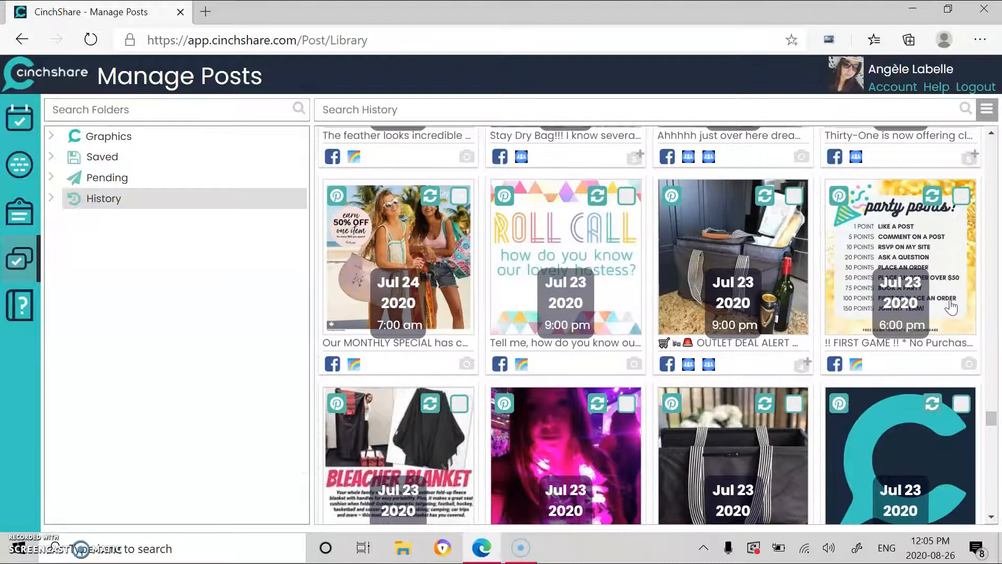
- Select the "FIRST GAME" party points, "OUTLET DEAL ALERT", Roll Call and "Our MONTHLY SPECIAL" posts from July 23 and 24
click(961, 197)
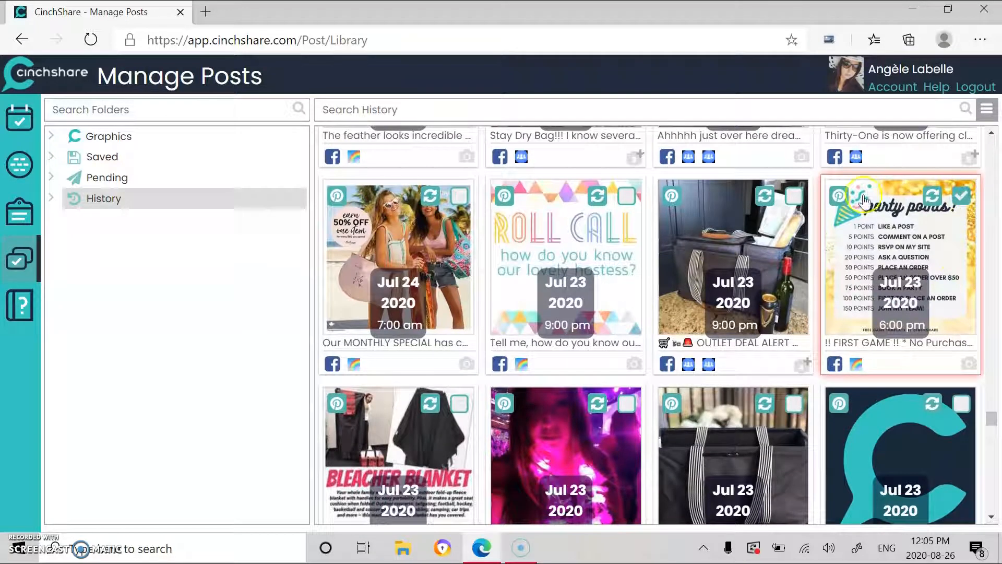
click(794, 196)
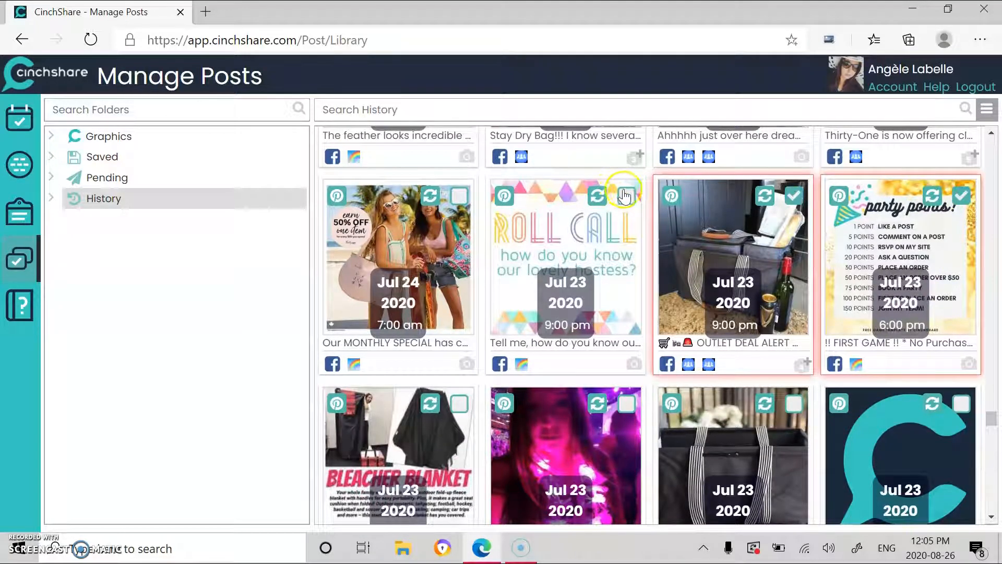
click(628, 196)
scroll(631, 197, up, 1)
click(460, 256)
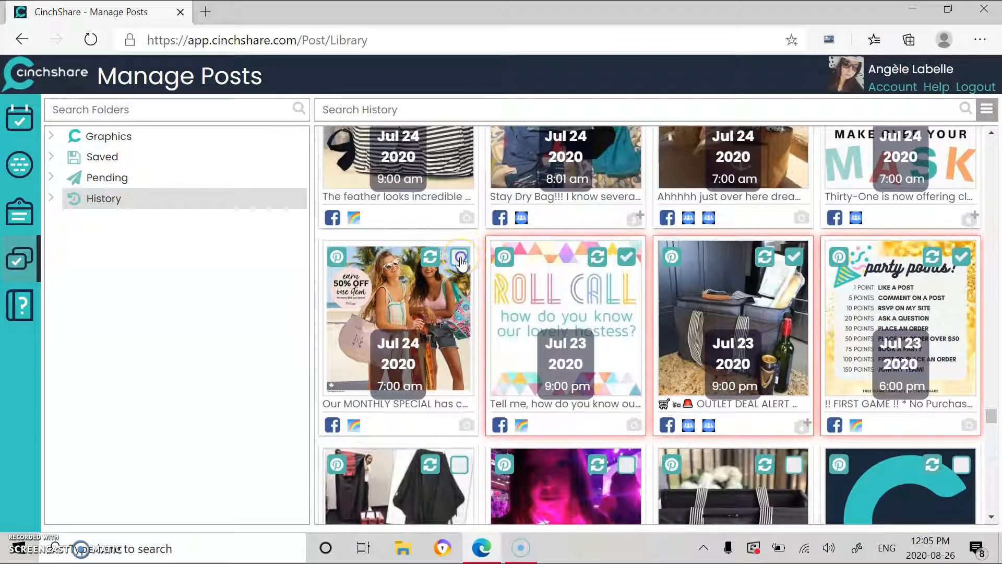
scroll(843, 274, up, 4)
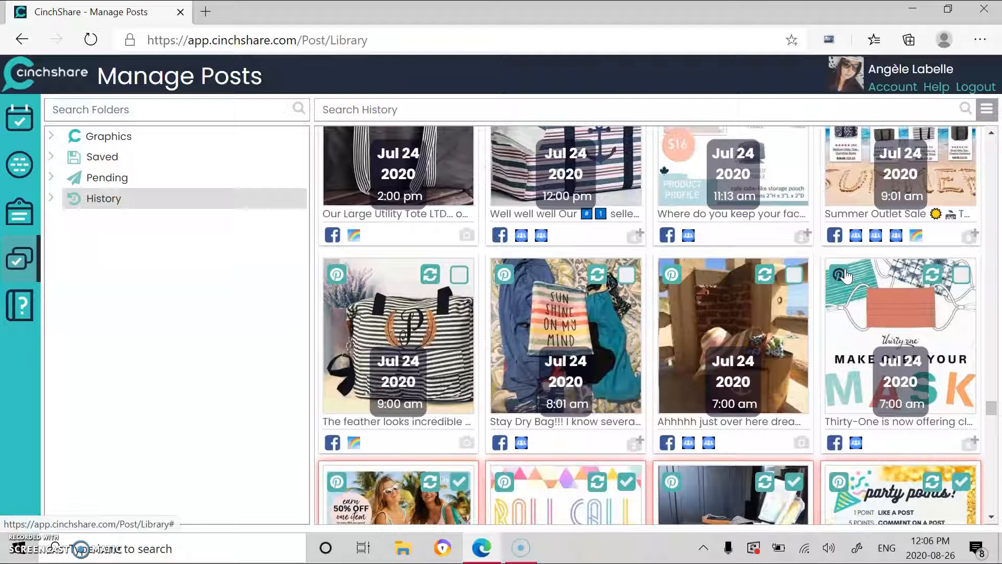
- Add the July 24 posts from 9:00 am (feather bag), 12:00 pm (striped tote) and 2:00 pm (Large Utility Tote) to the selection
click(455, 275)
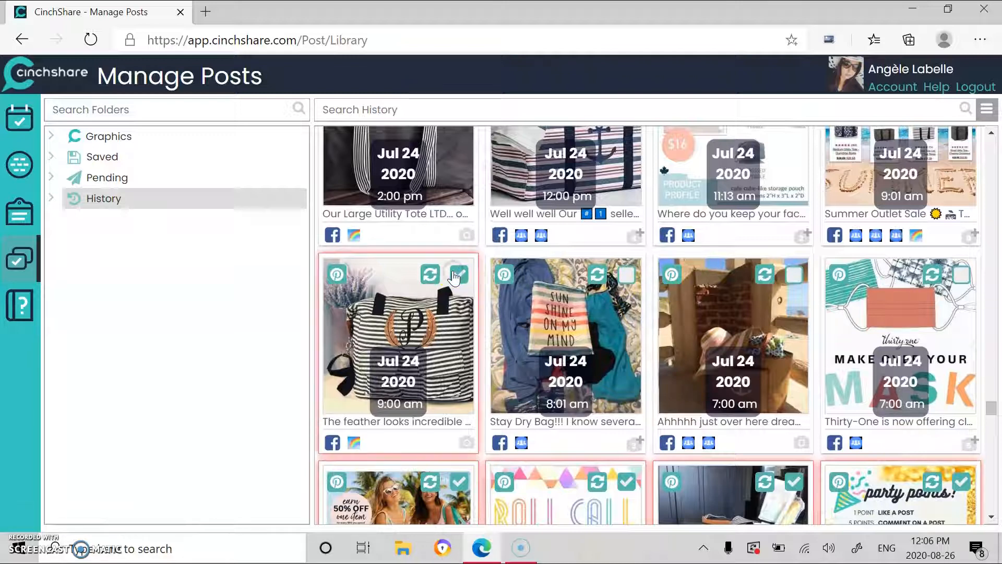
scroll(894, 363, up, 5)
click(618, 354)
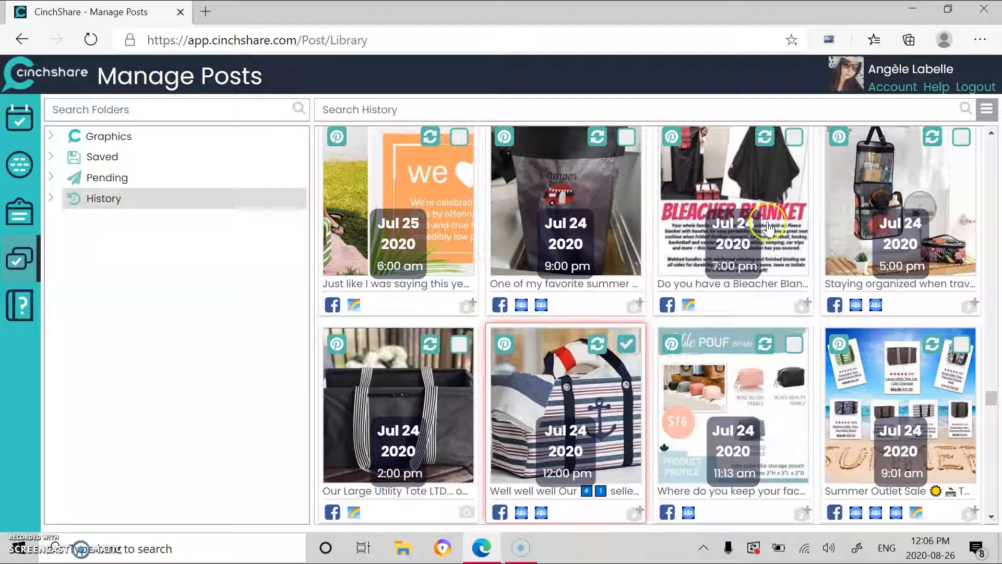
click(459, 344)
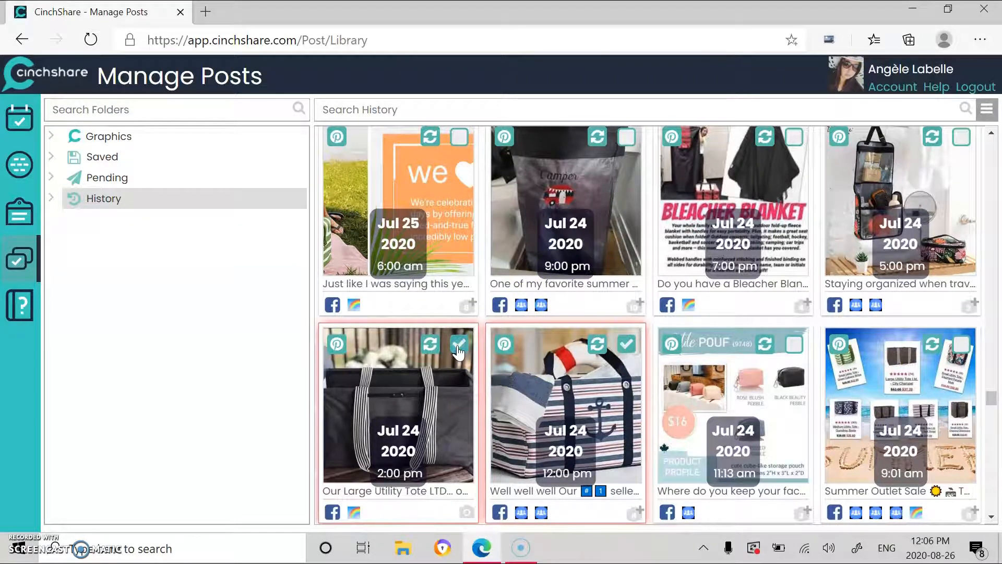
scroll(869, 226, up, 4)
scroll(869, 225, down, 4)
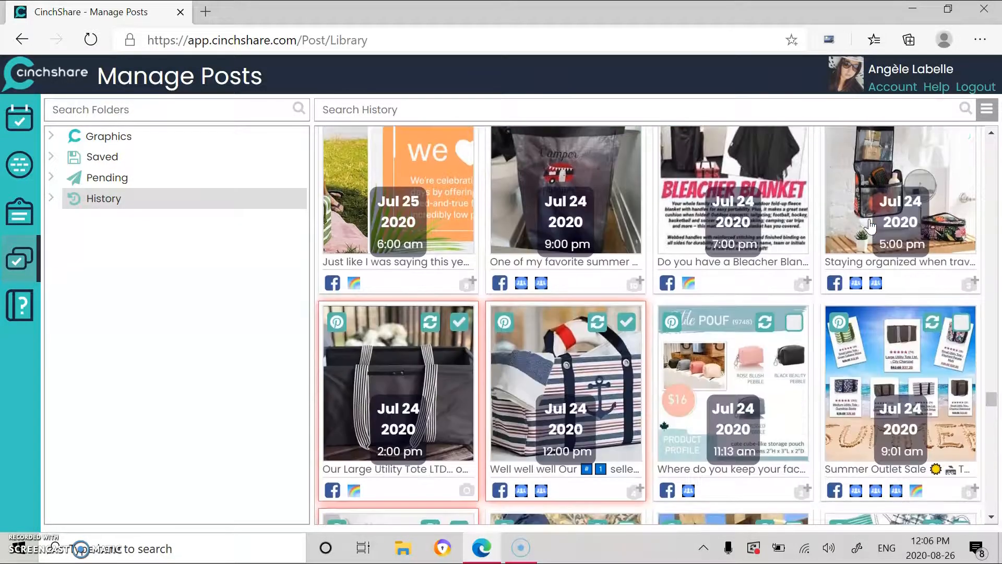
- Open the selected posts in Batch Post and keep only B&B's Party Scripts as the target Facebook group
click(988, 110)
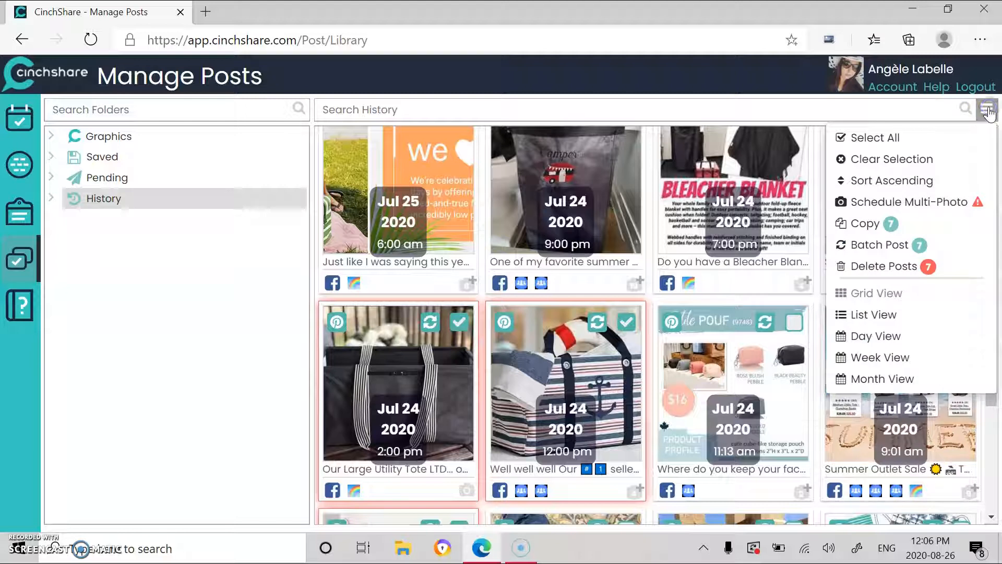
click(895, 248)
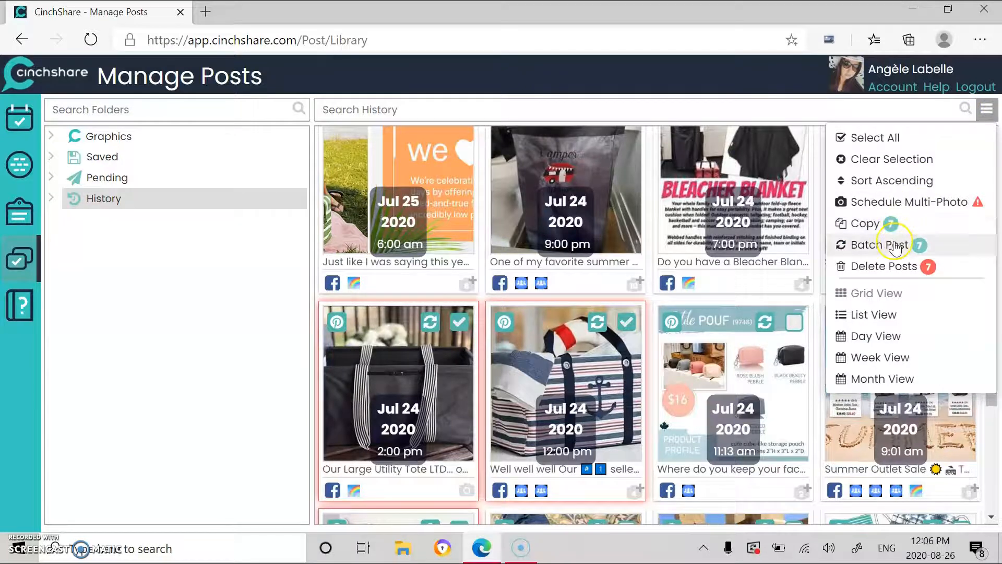
click(896, 247)
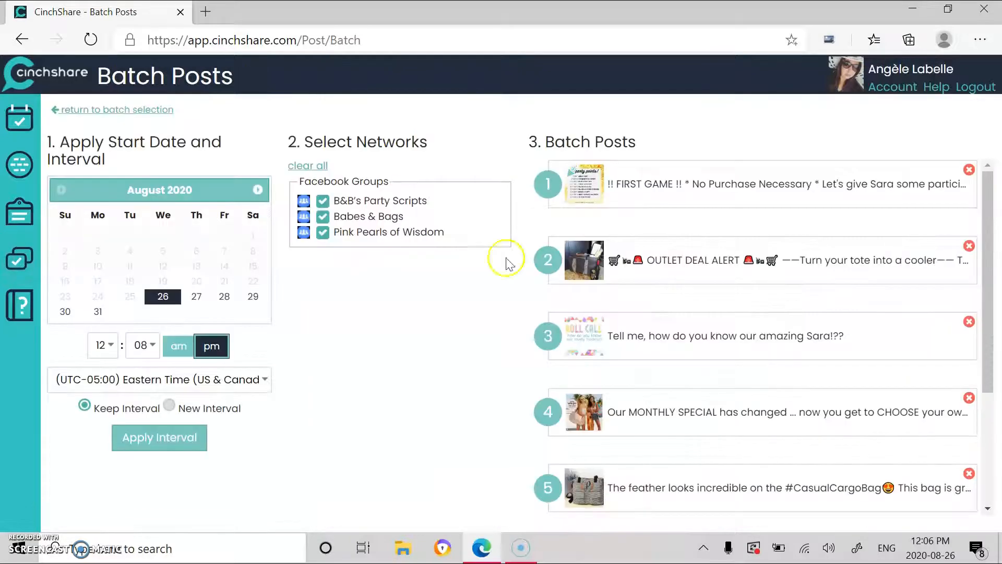
click(323, 217)
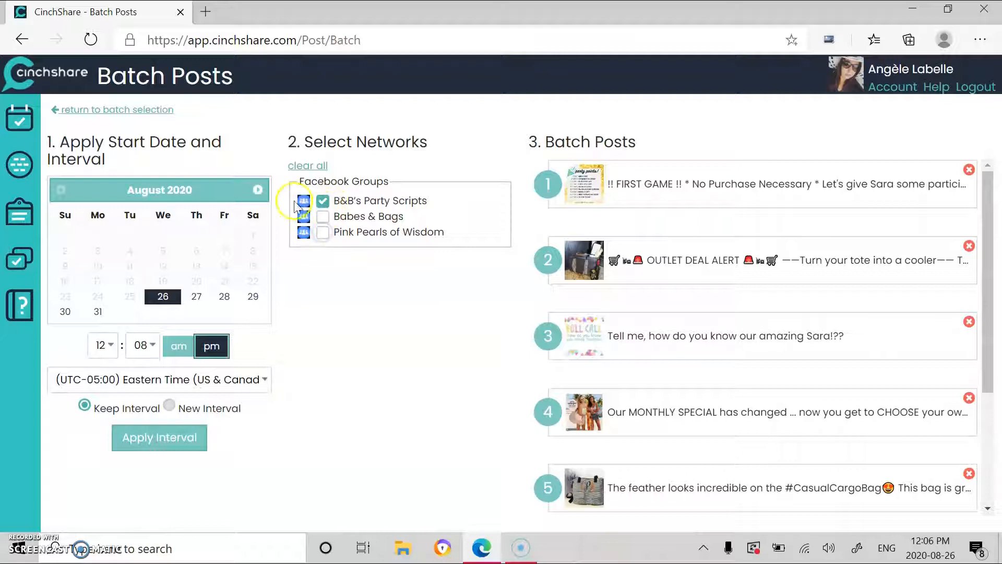
- Set the batch start to August 27, 2020 at 7:00 am
click(196, 295)
click(104, 345)
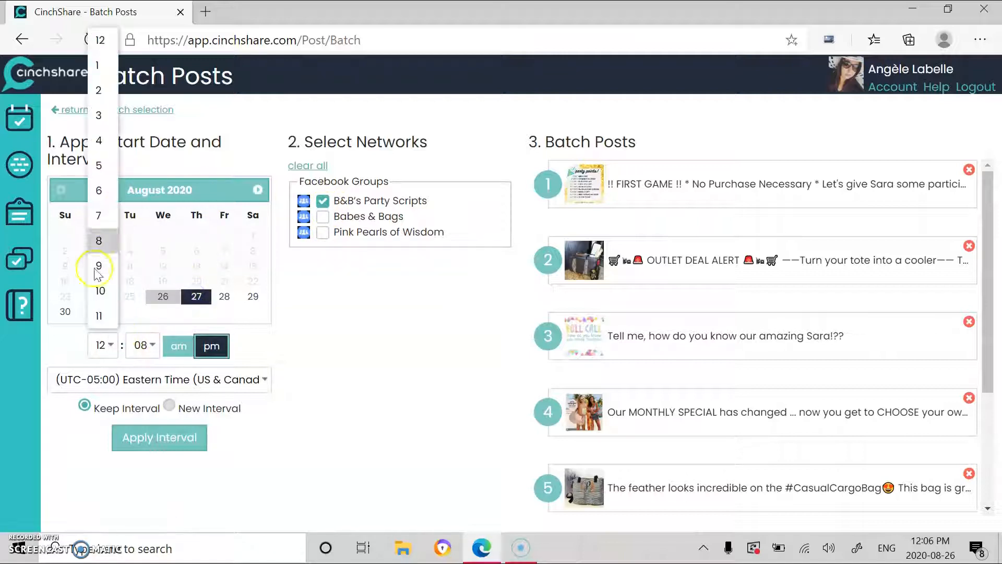
click(98, 215)
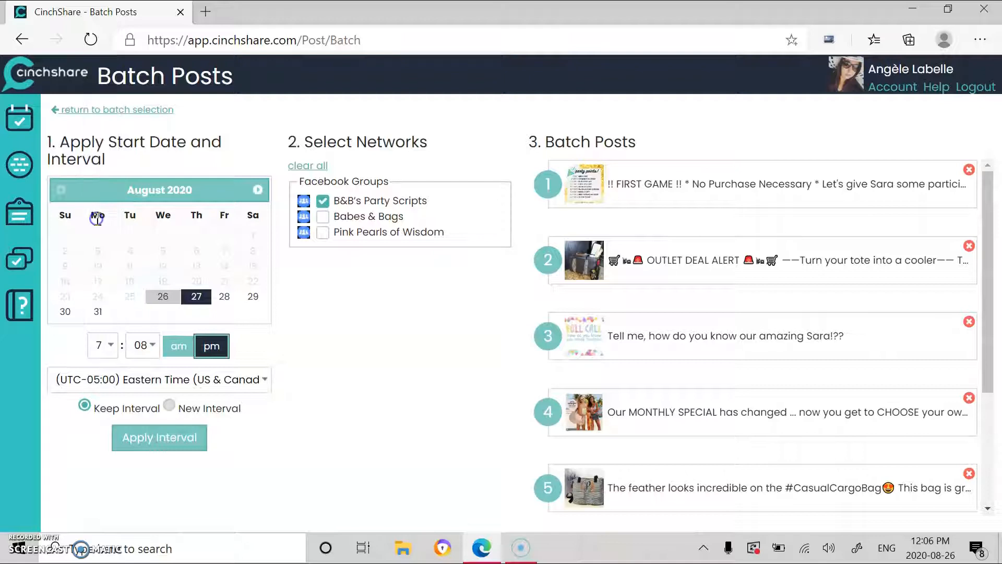
click(185, 346)
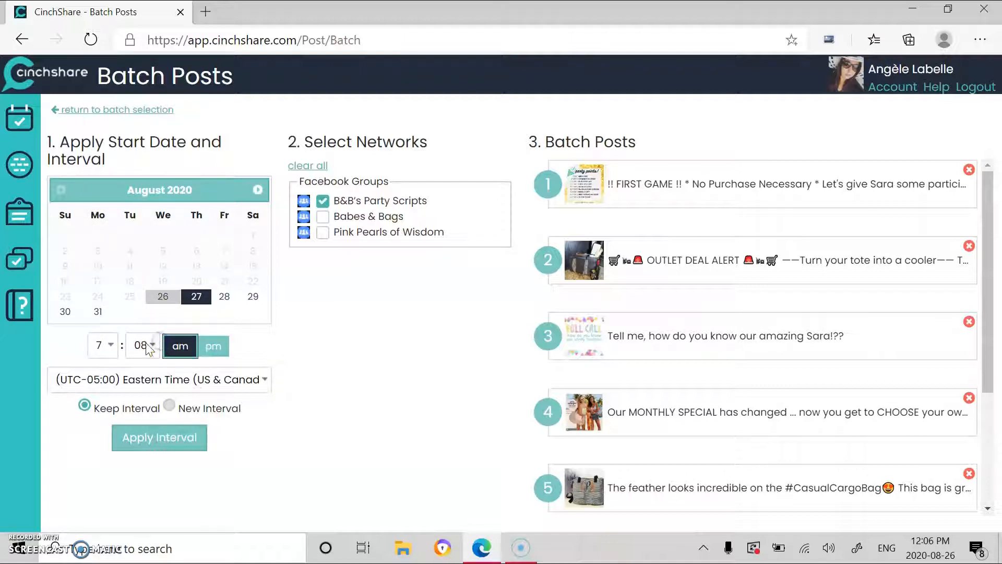
click(147, 346)
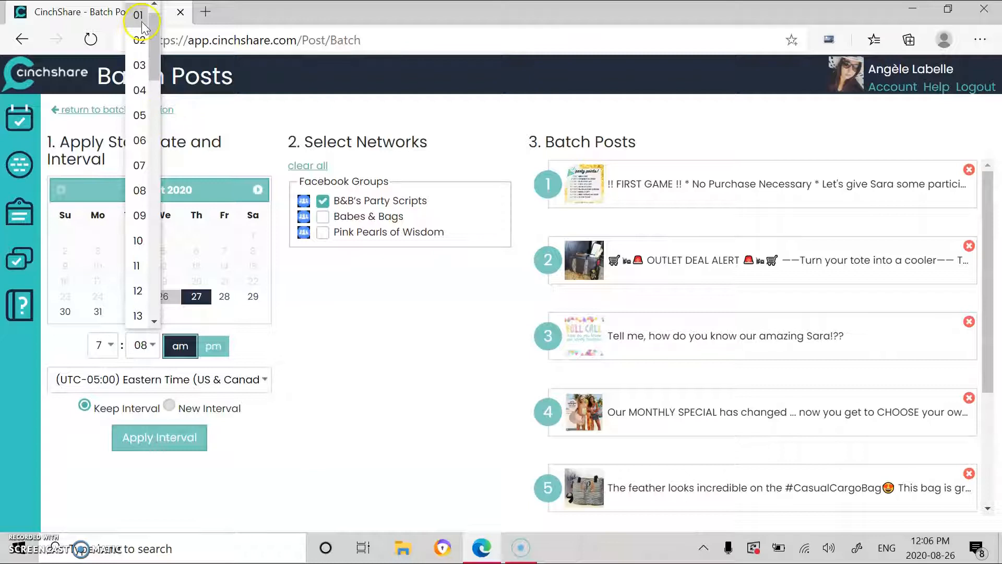
scroll(142, 27, up, 1)
click(139, 12)
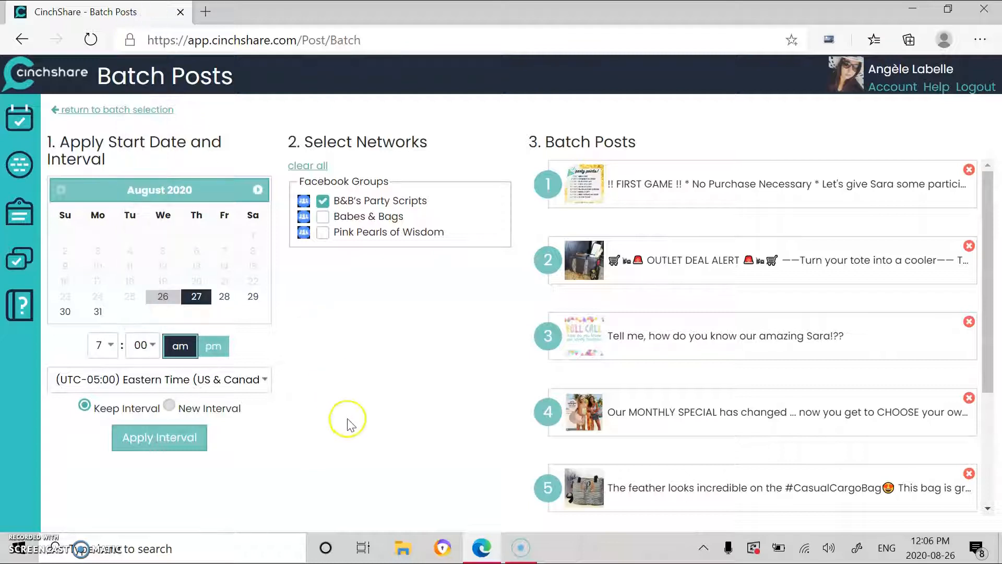
- Apply a new interval of every 5 hours to the batch and check the assigned post times
click(169, 406)
click(229, 443)
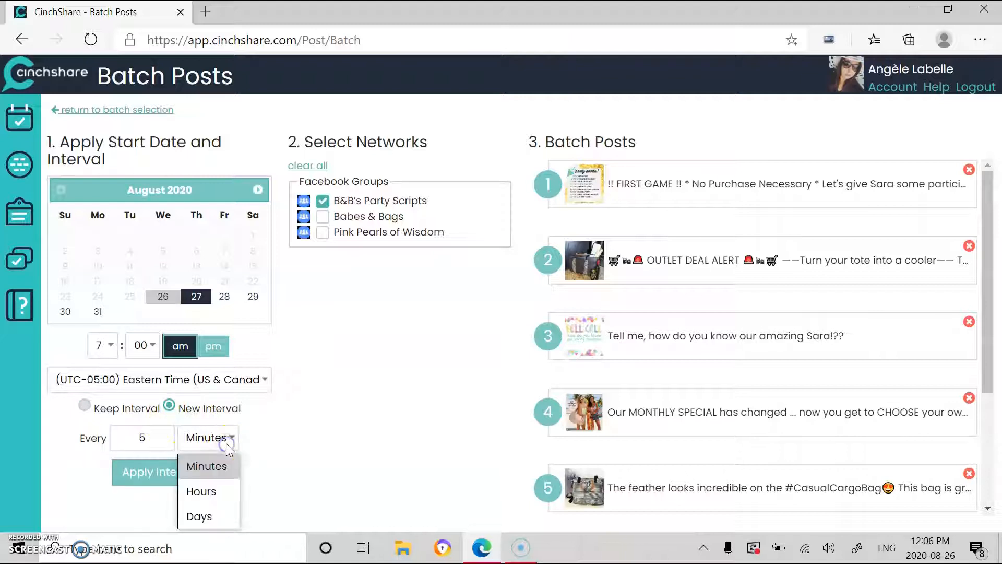
click(204, 490)
click(332, 447)
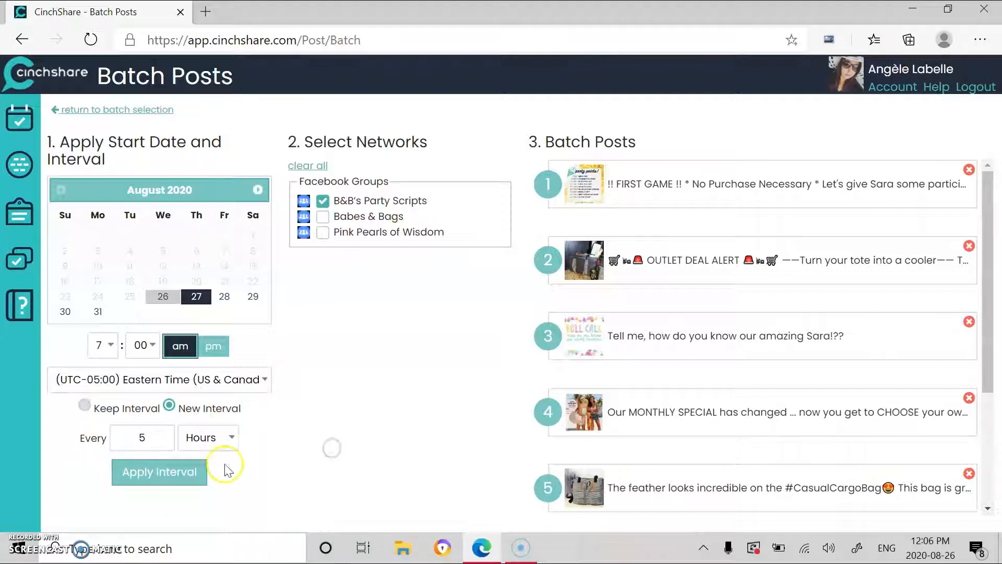
click(189, 473)
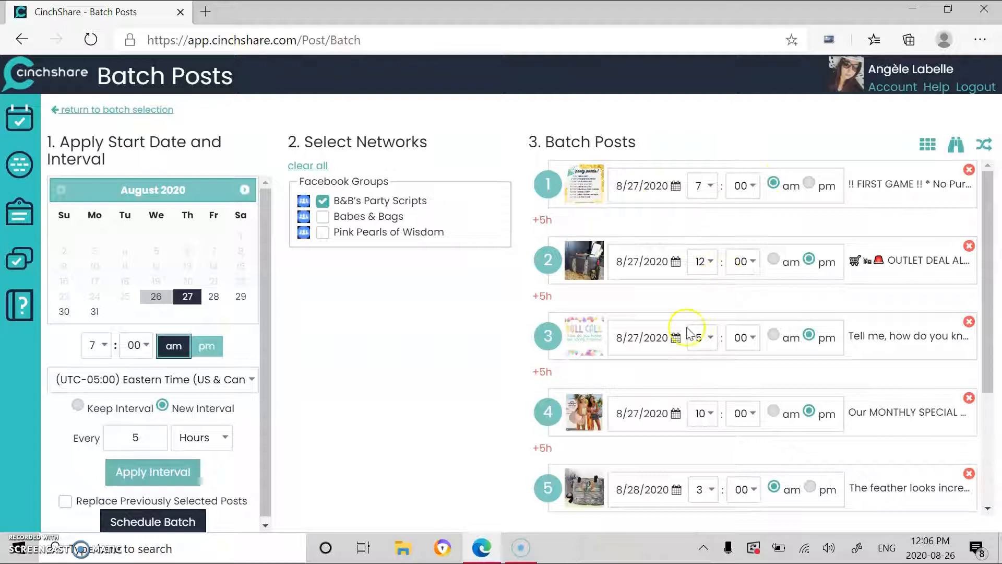
scroll(494, 418, down, 1)
scroll(494, 418, up, 1)
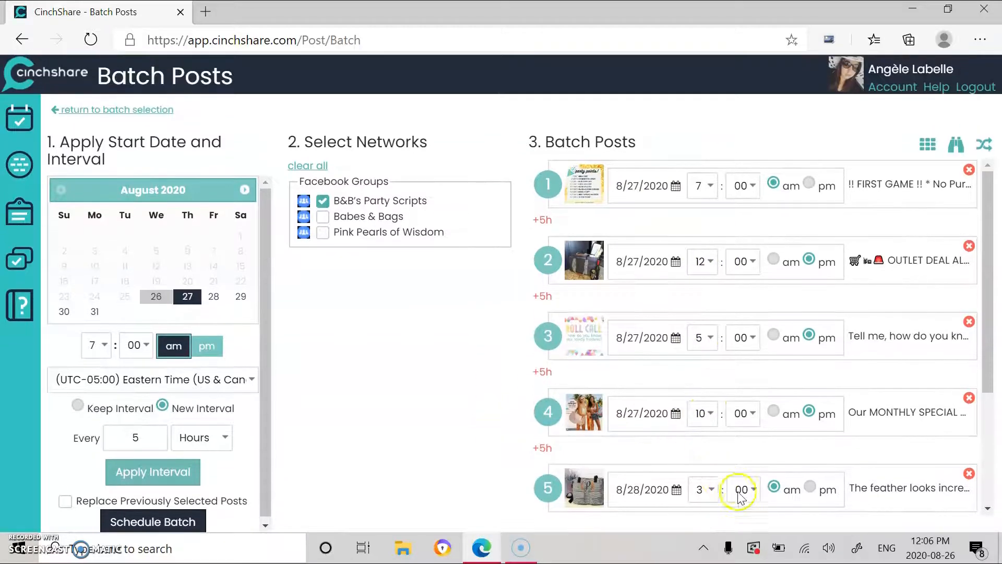
- Set the fifth batch post on 8/28/2020 to 7:00 am
click(704, 487)
click(700, 360)
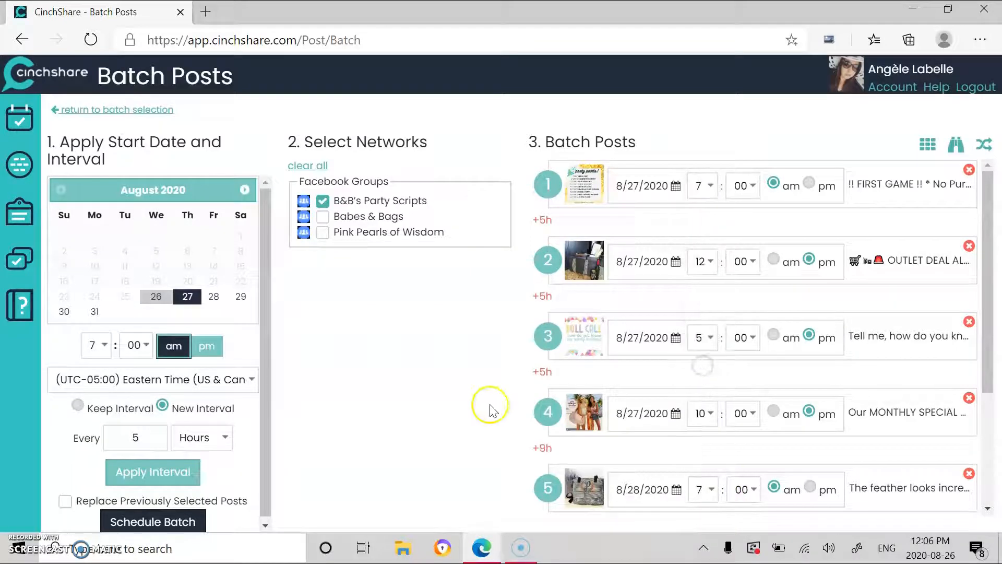
click(877, 355)
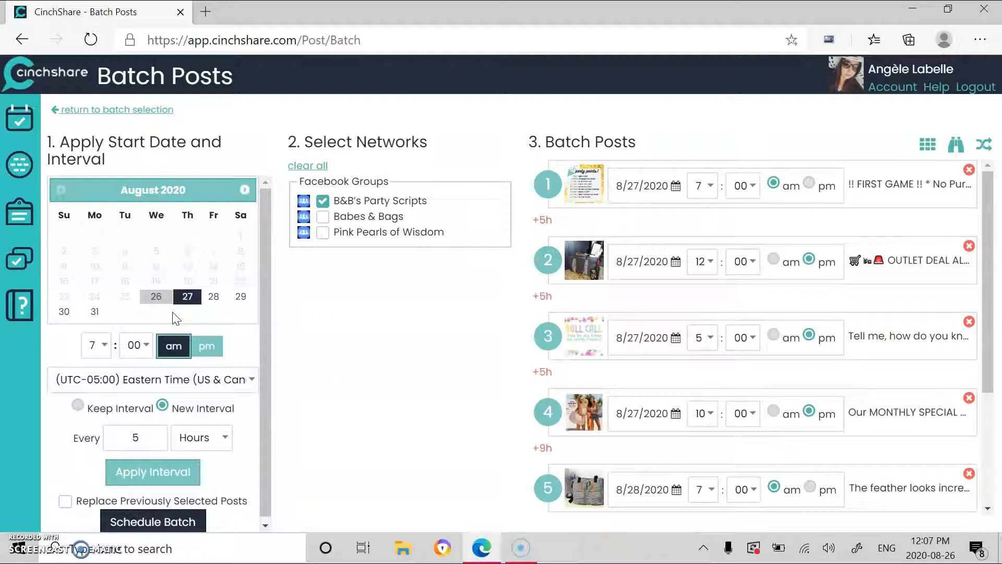
scroll(176, 318, down, 1)
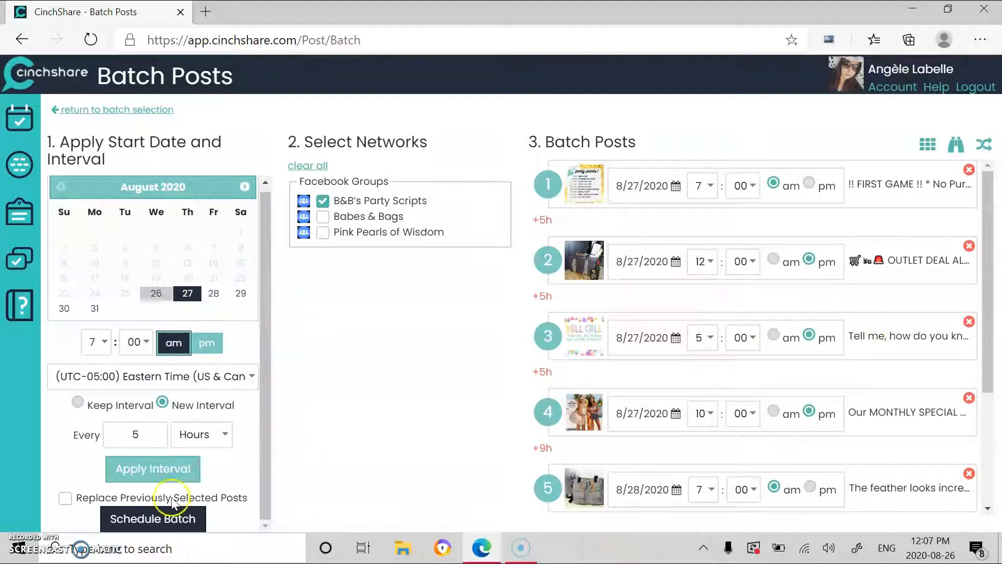
click(154, 521)
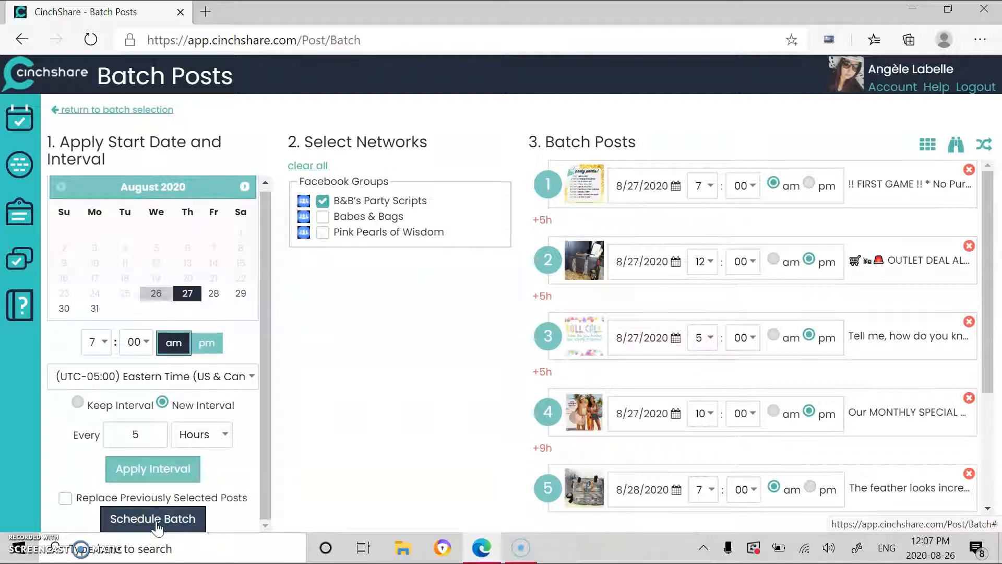
click(177, 521)
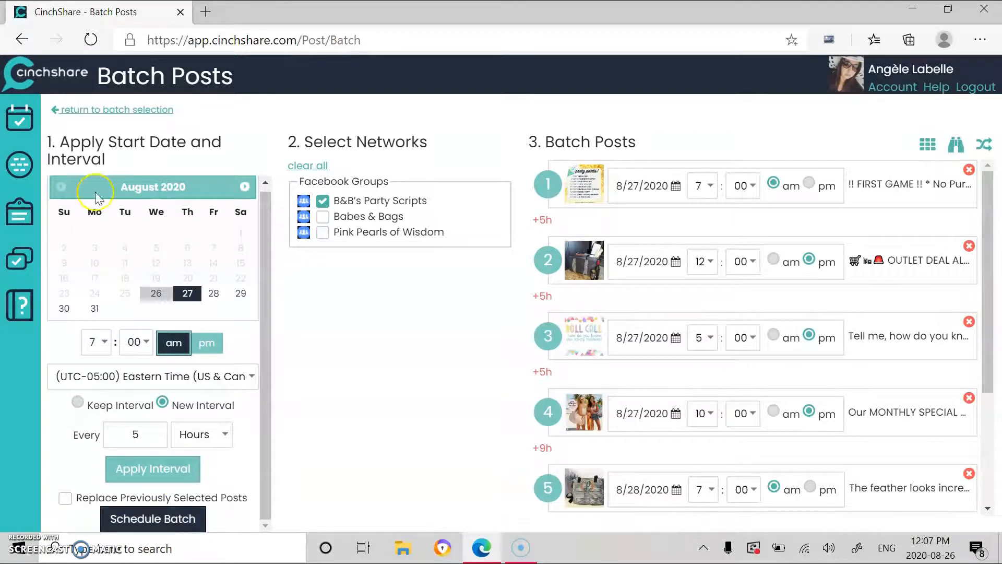
- Leave the batch setup and return to the single-post scheduler, going to its folder selection
click(23, 118)
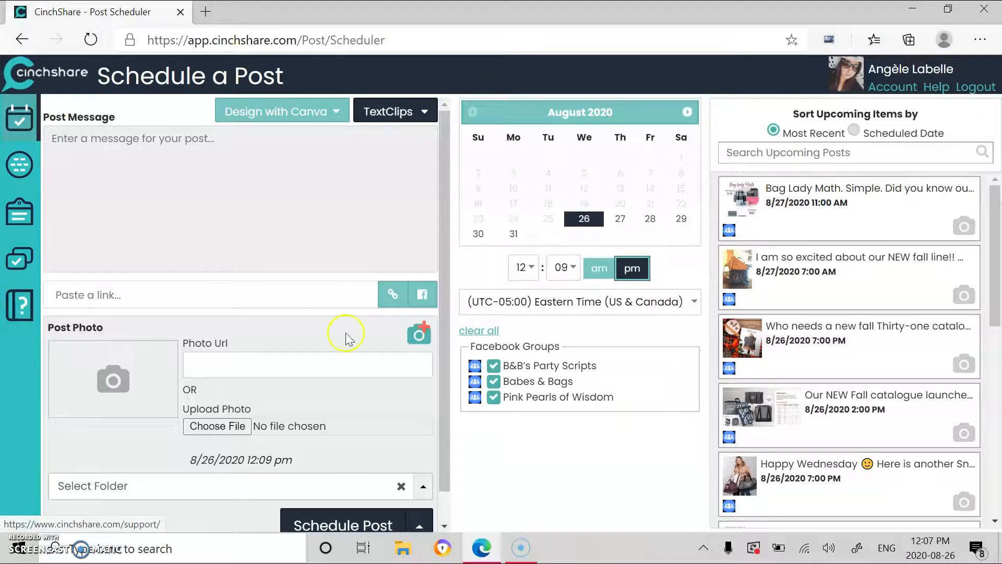
click(76, 487)
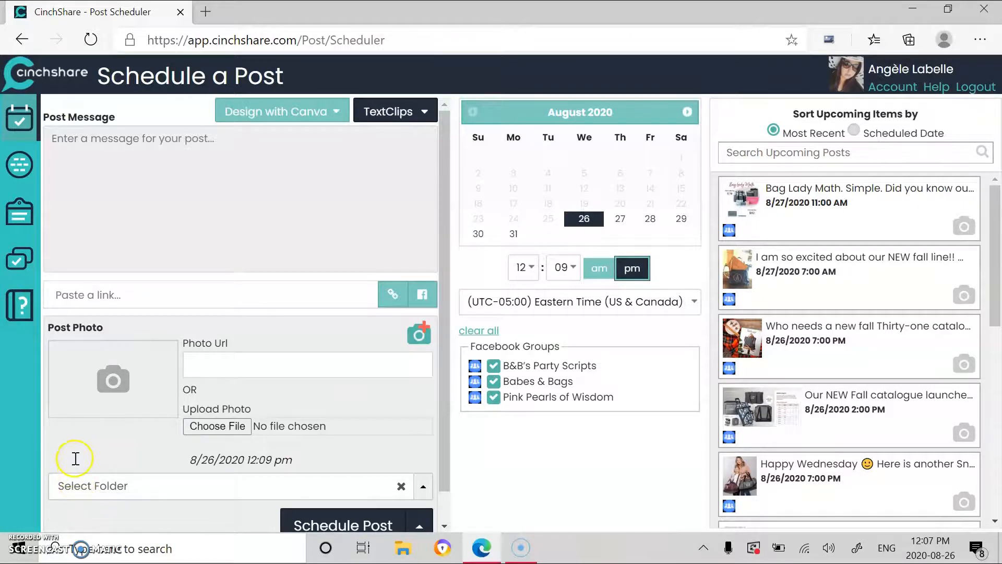